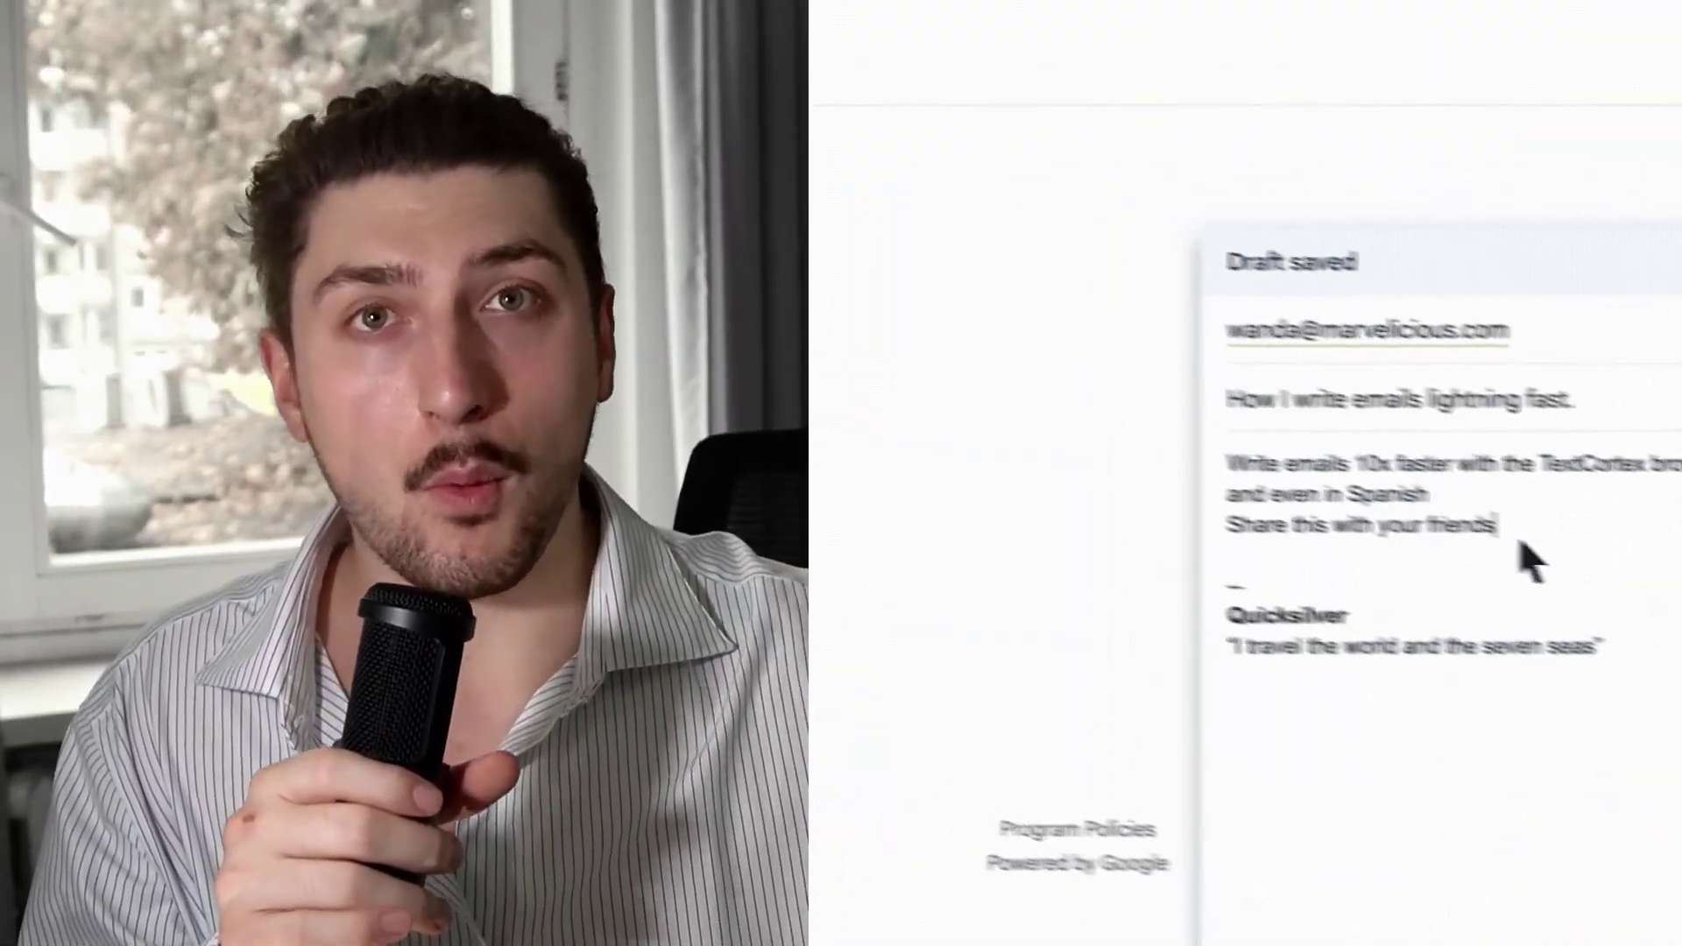
# Step: Expand the draft's three bullet lines into a full email with TextCortex's Bullet point to email
pyautogui.moveTo(1555, 547); pyautogui.dragTo(1302, 526)
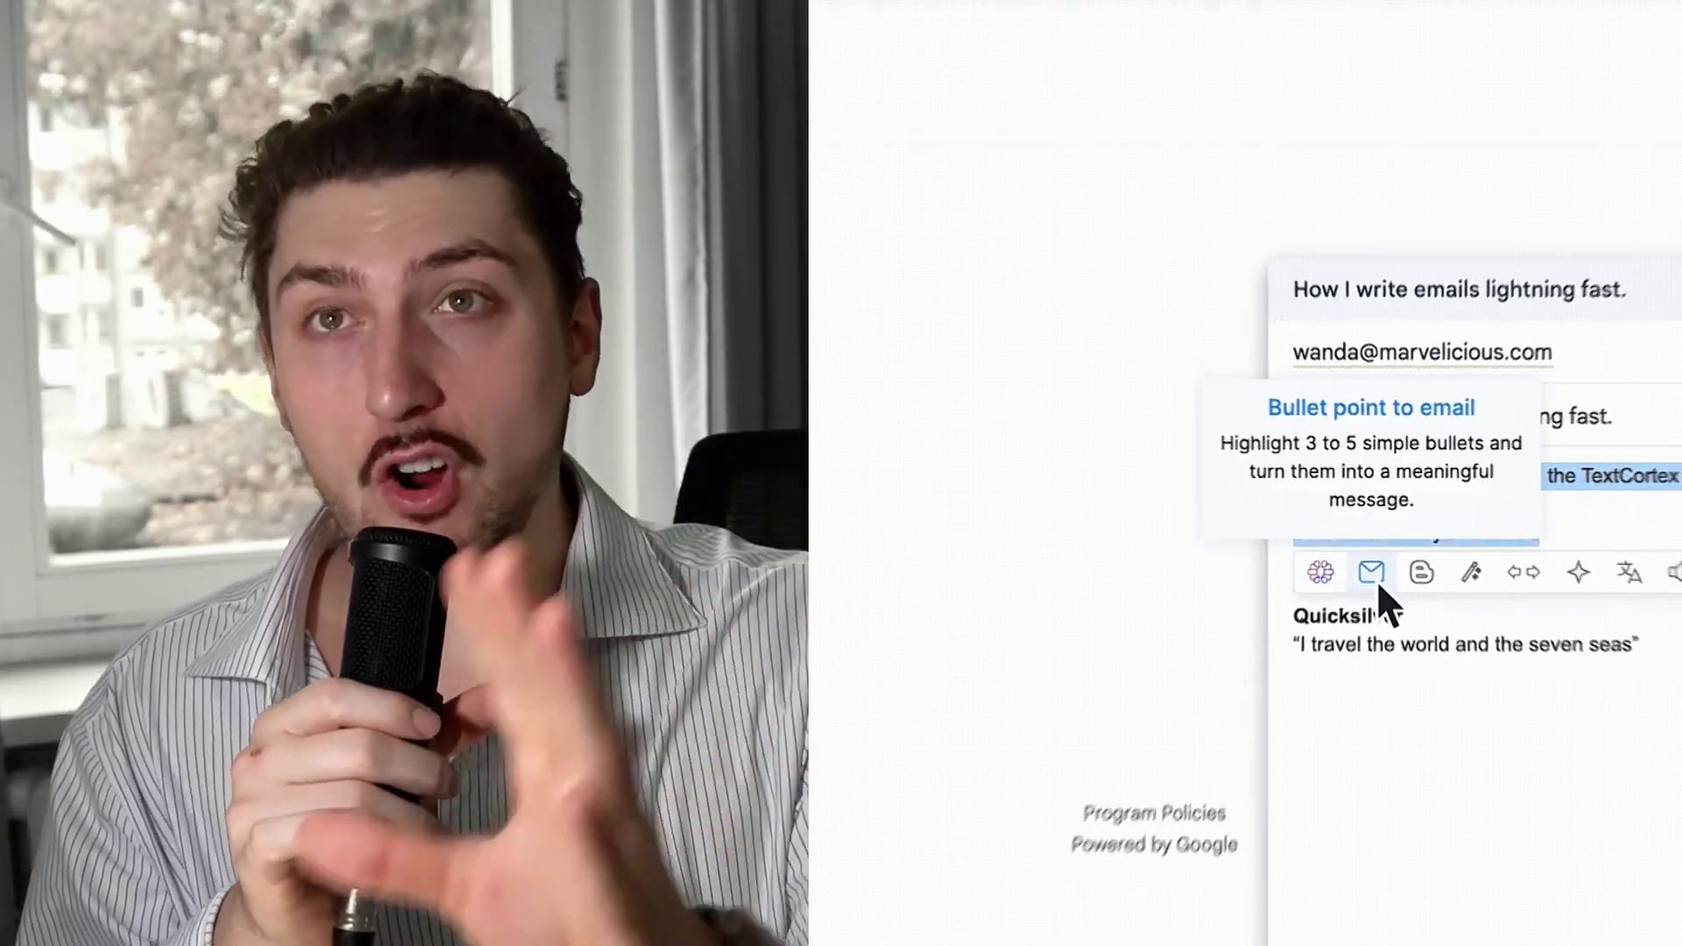
pyautogui.click(1375, 585)
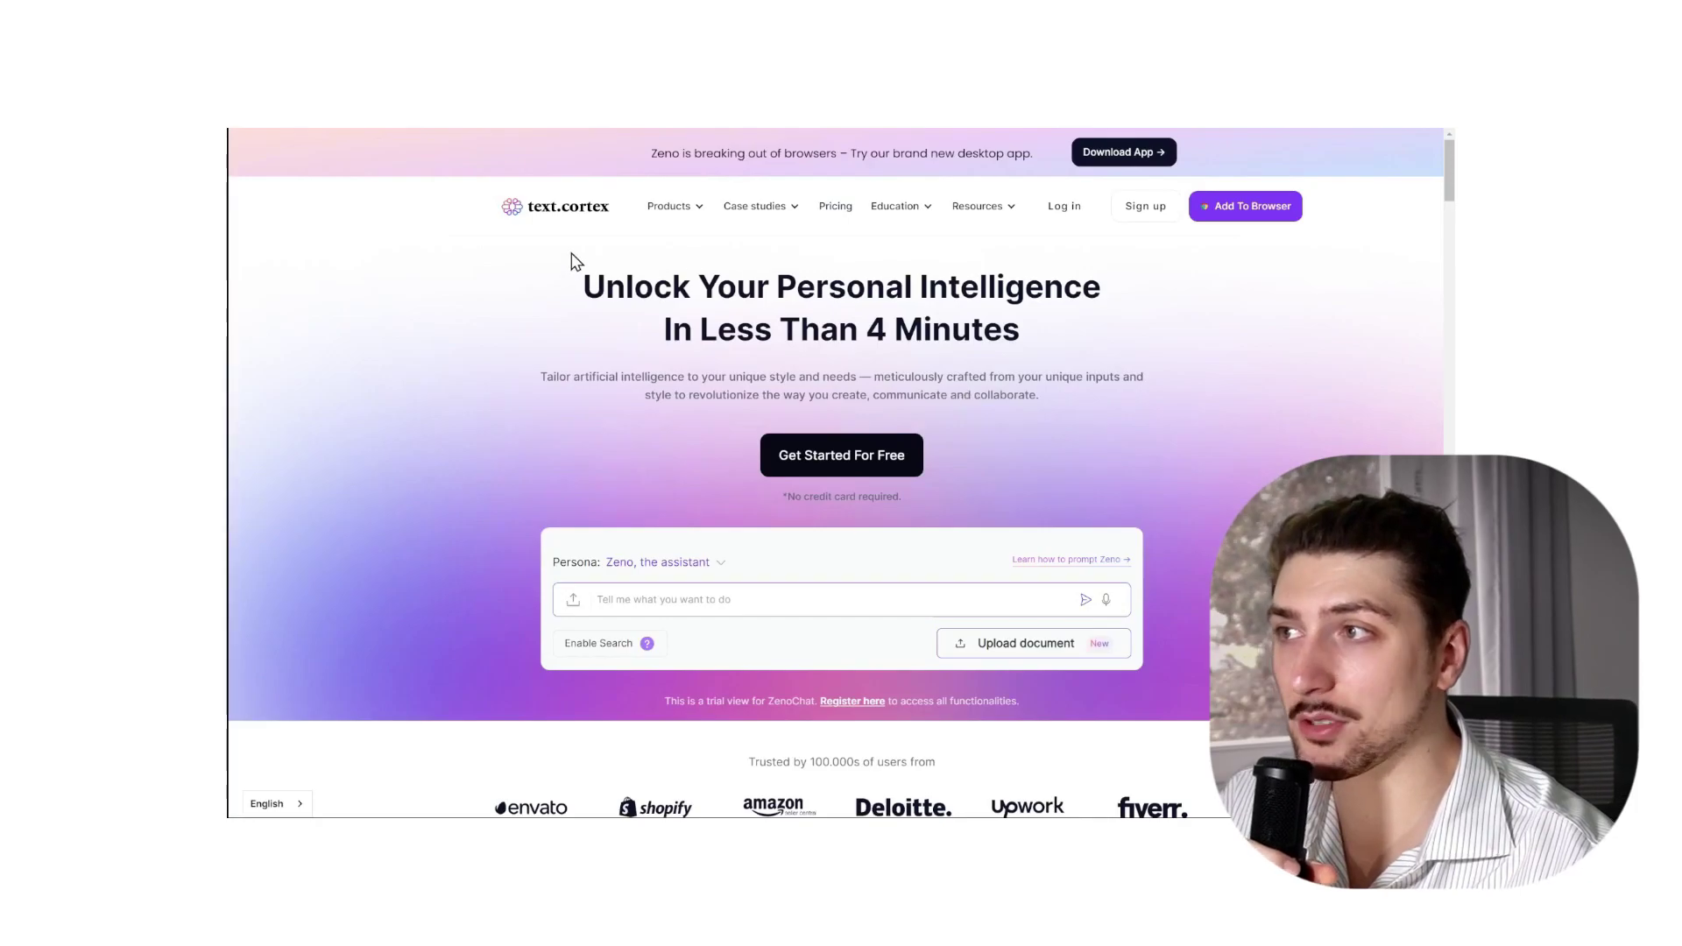
# Step: Add the TextCortex: Personal AI Assistant & AI Writer extension to Chrome from the Web Store
pyautogui.click(1247, 207)
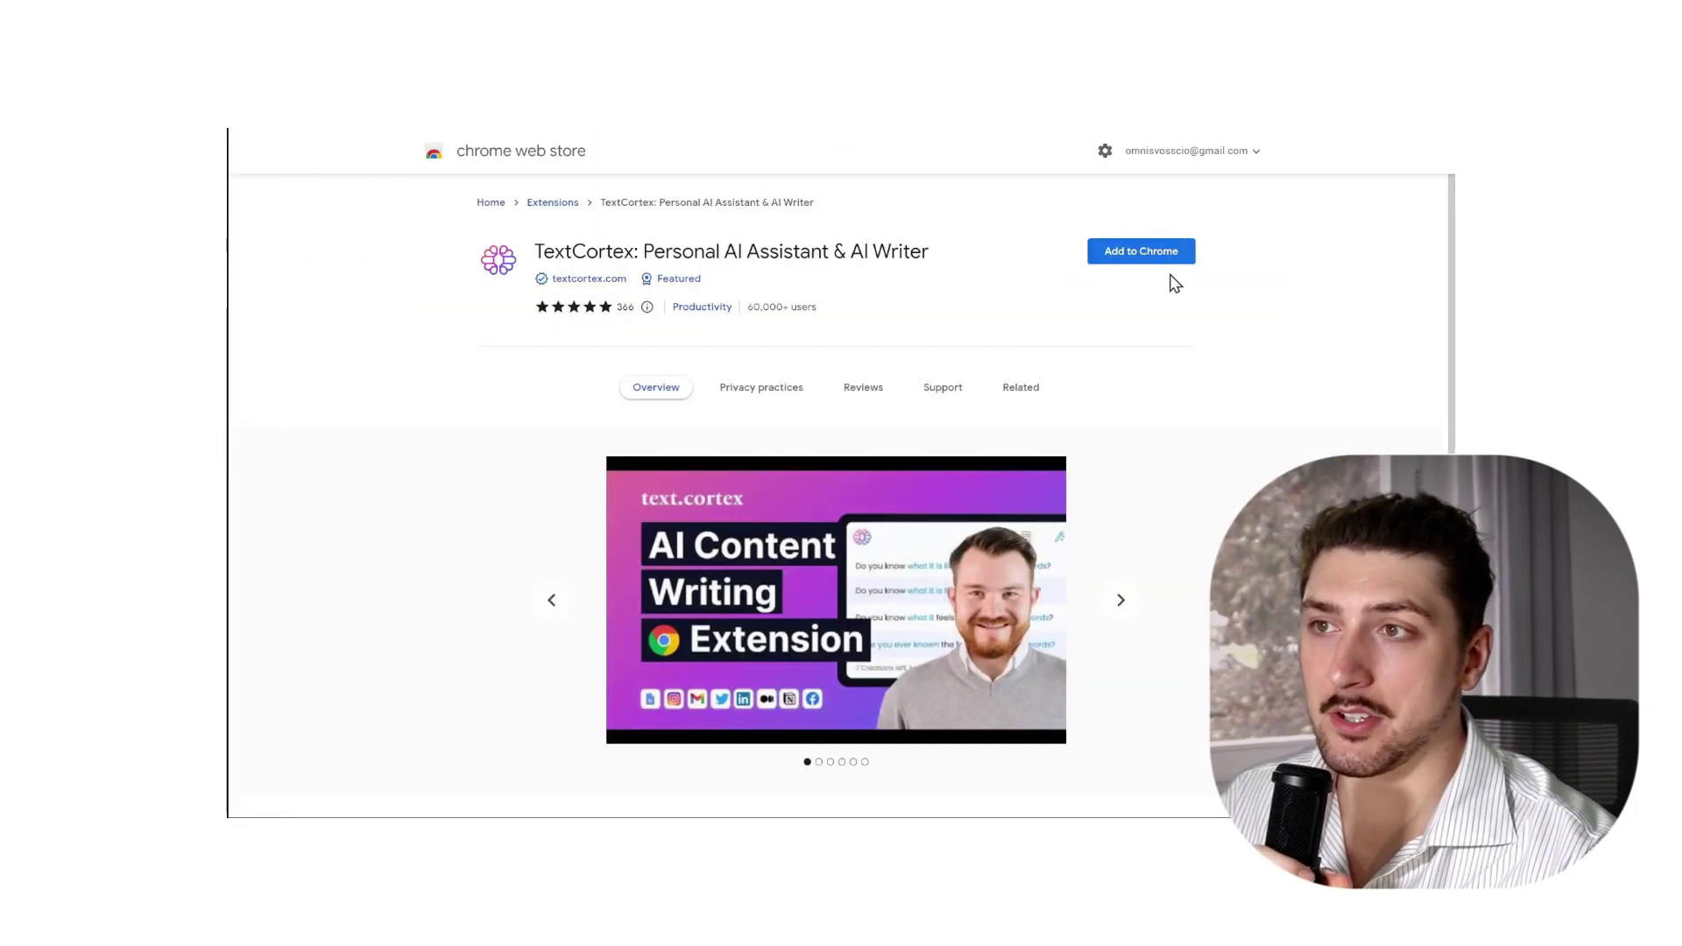
pyautogui.click(1138, 253)
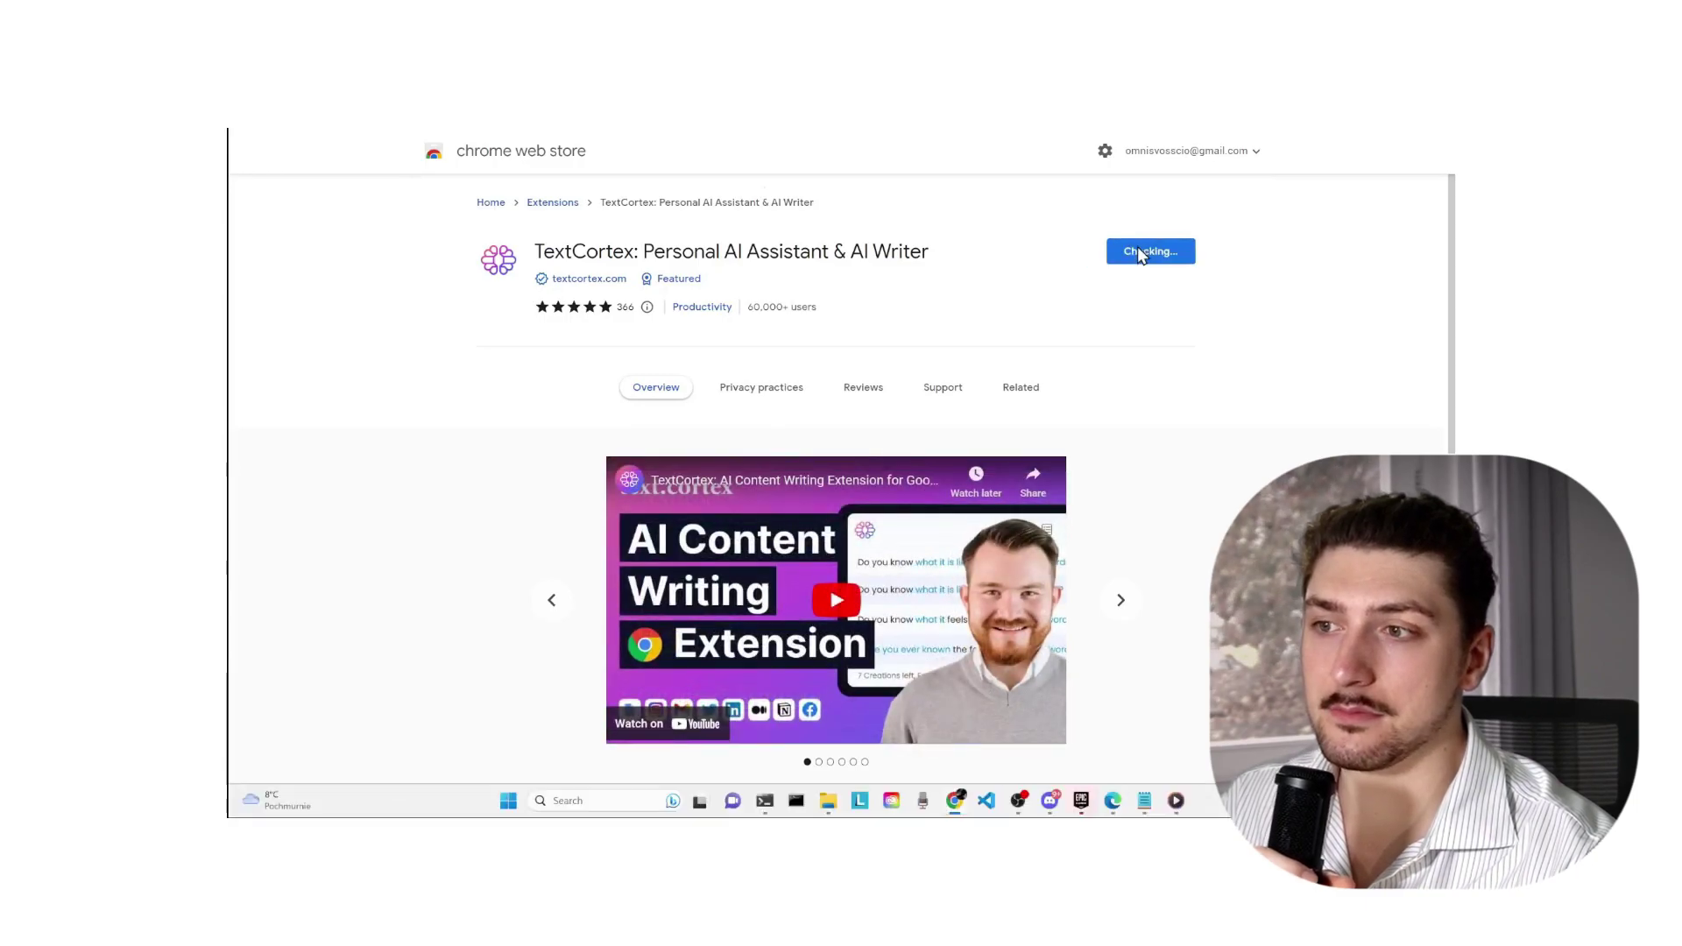
pyautogui.click(869, 264)
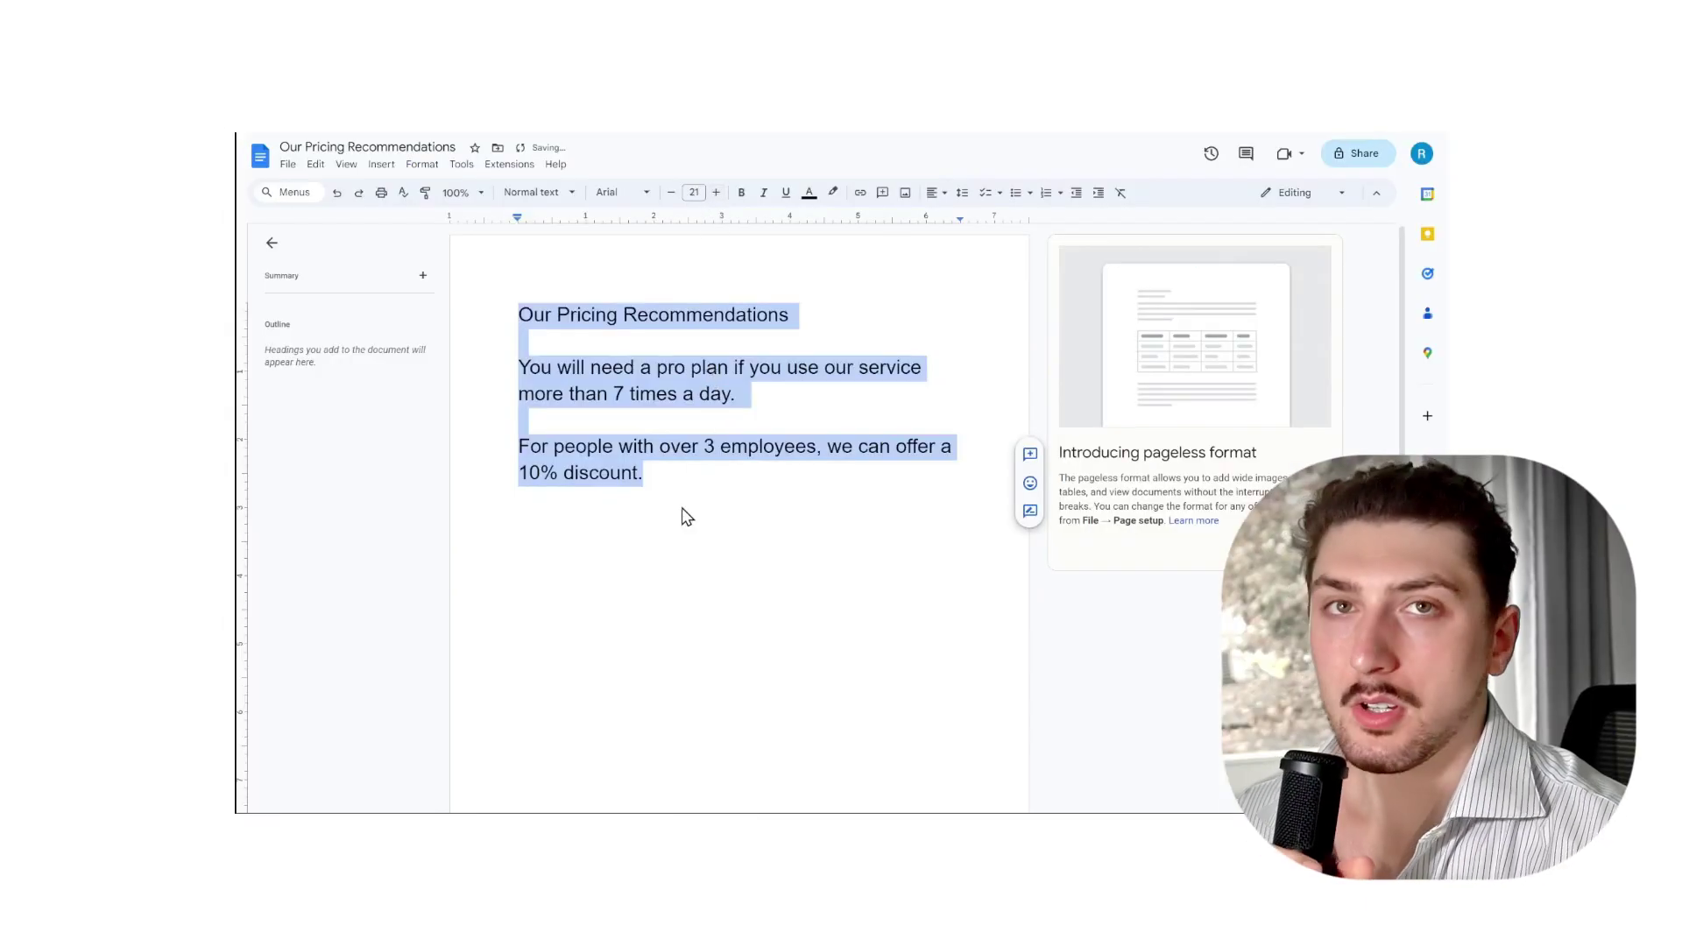
pyautogui.click(615, 540)
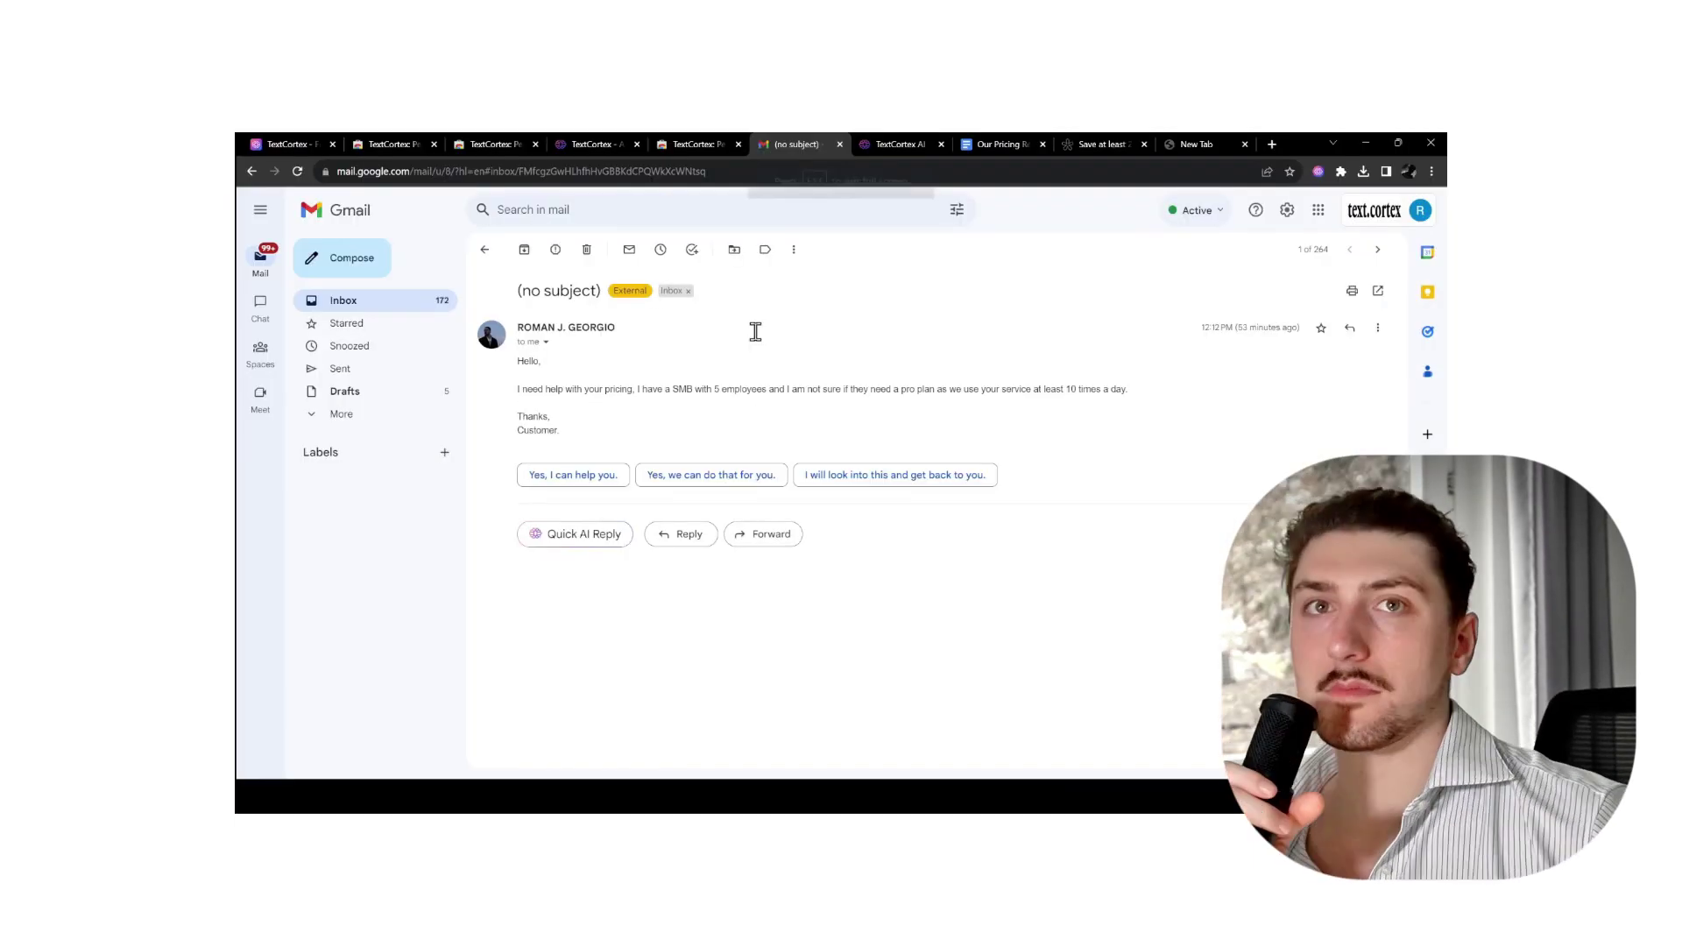
# Step: Go fullscreen and choose Add Knowledge Base from ZenoChat's knowledge base list
pyautogui.press('F11')
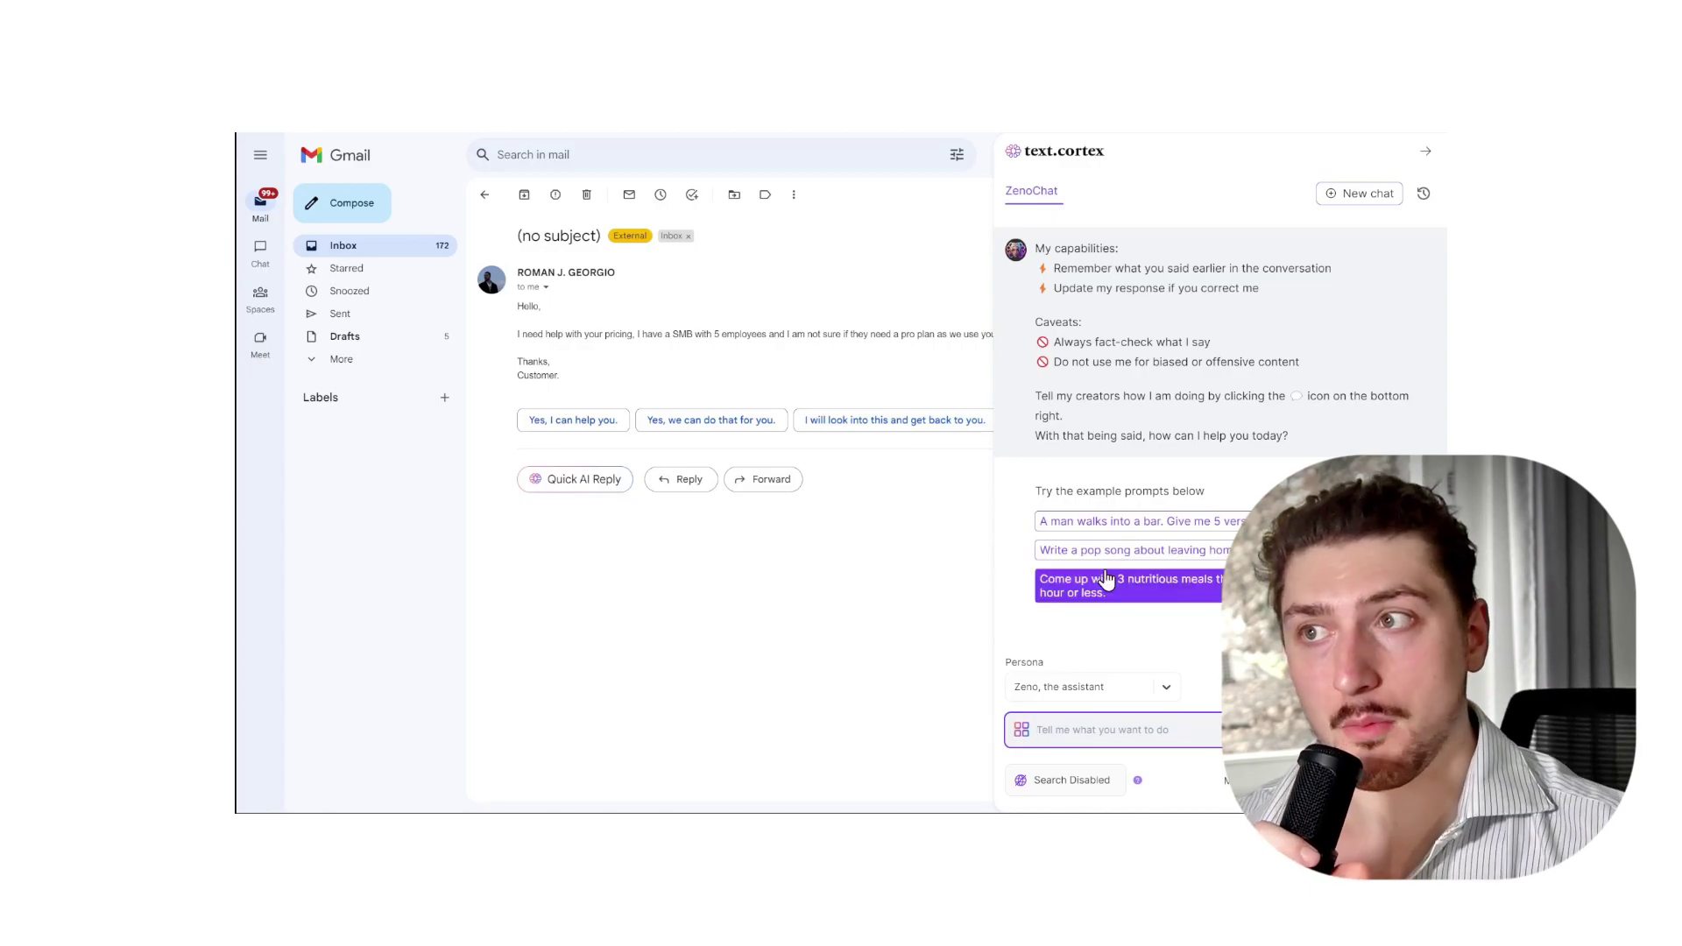
pyautogui.click(1058, 785)
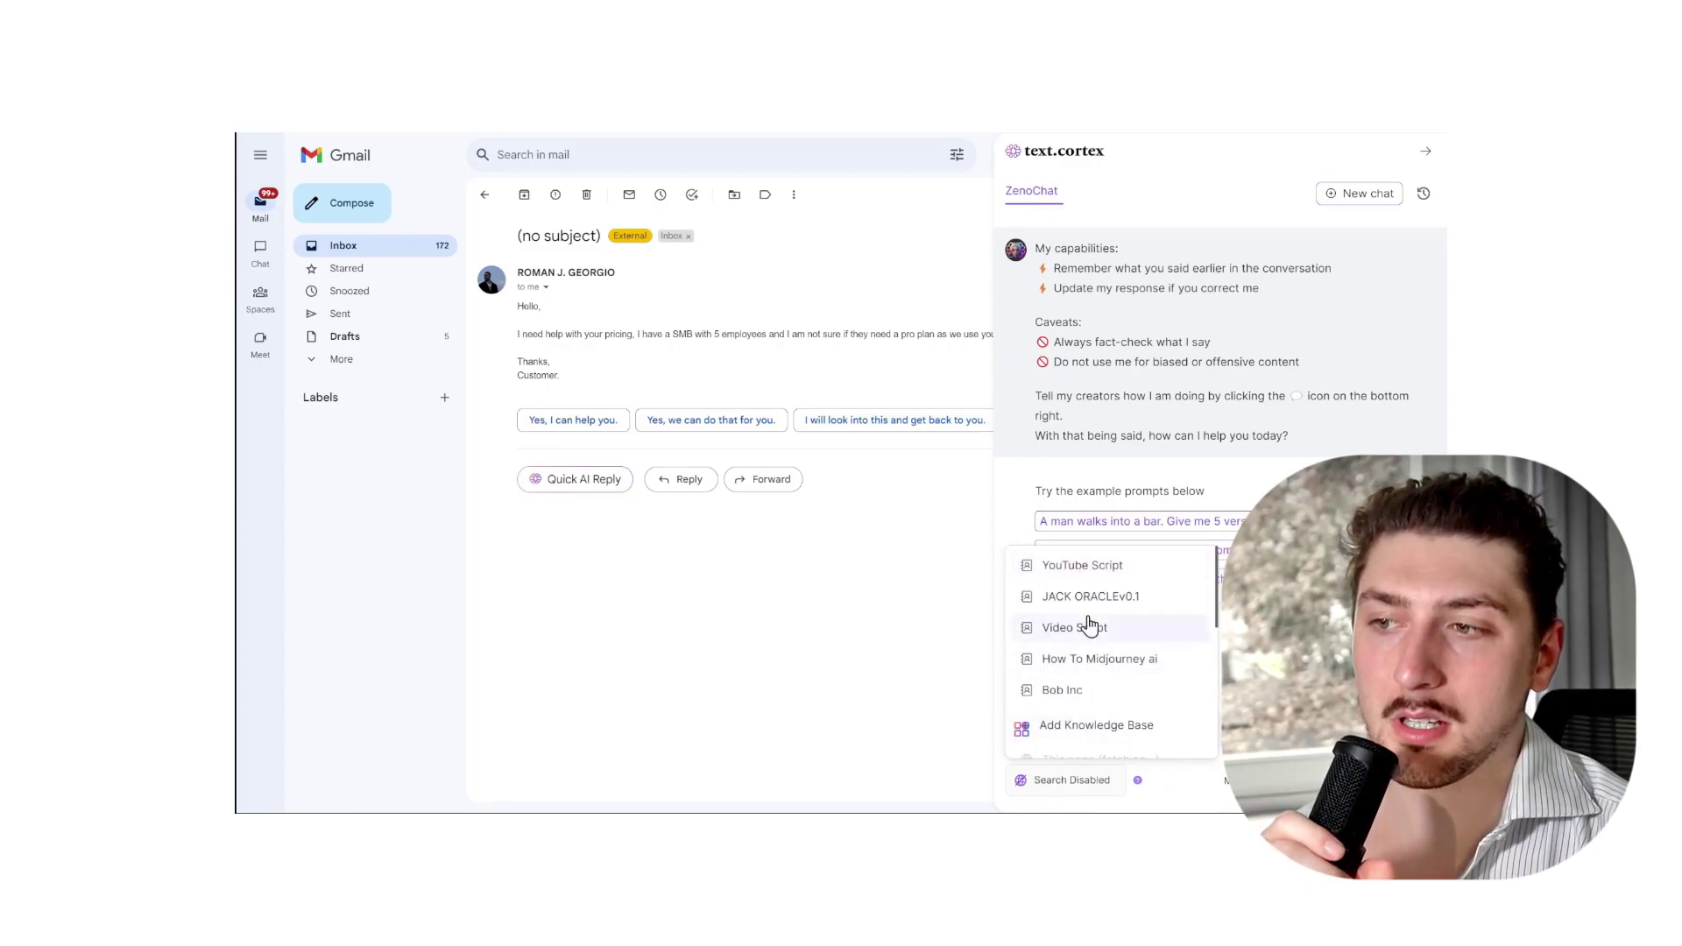
pyautogui.click(1084, 727)
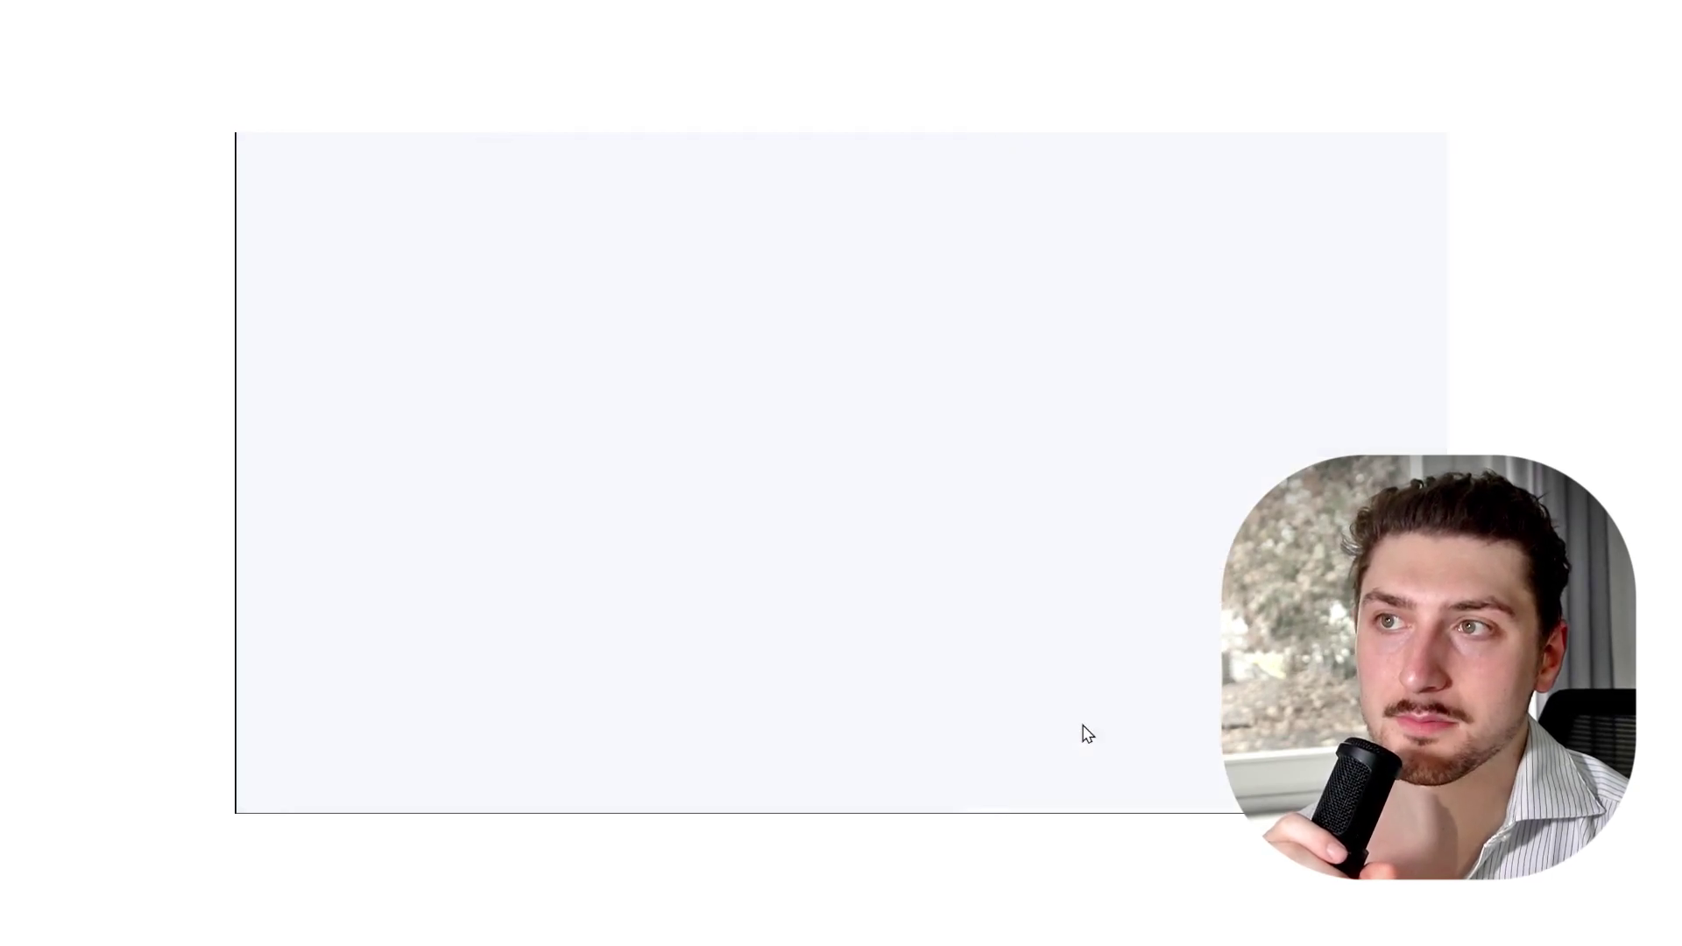
# Step: Create a new knowledge base named 'Bobs Company'
pyautogui.click(1245, 326)
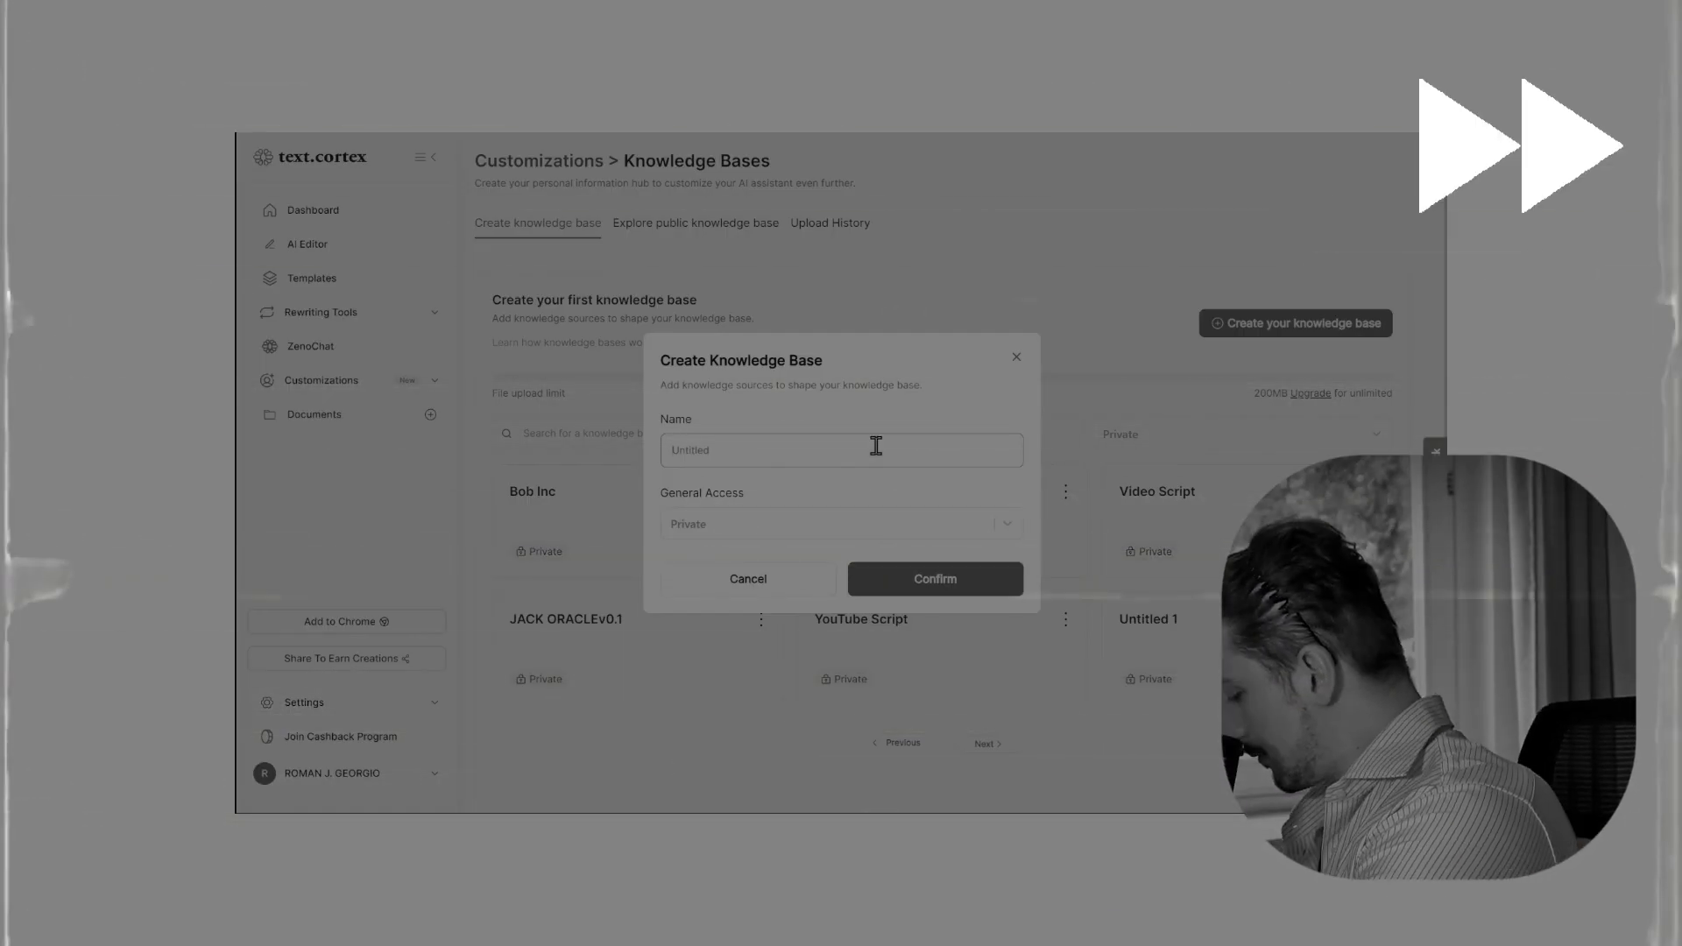
pyautogui.write('Bobs Company')
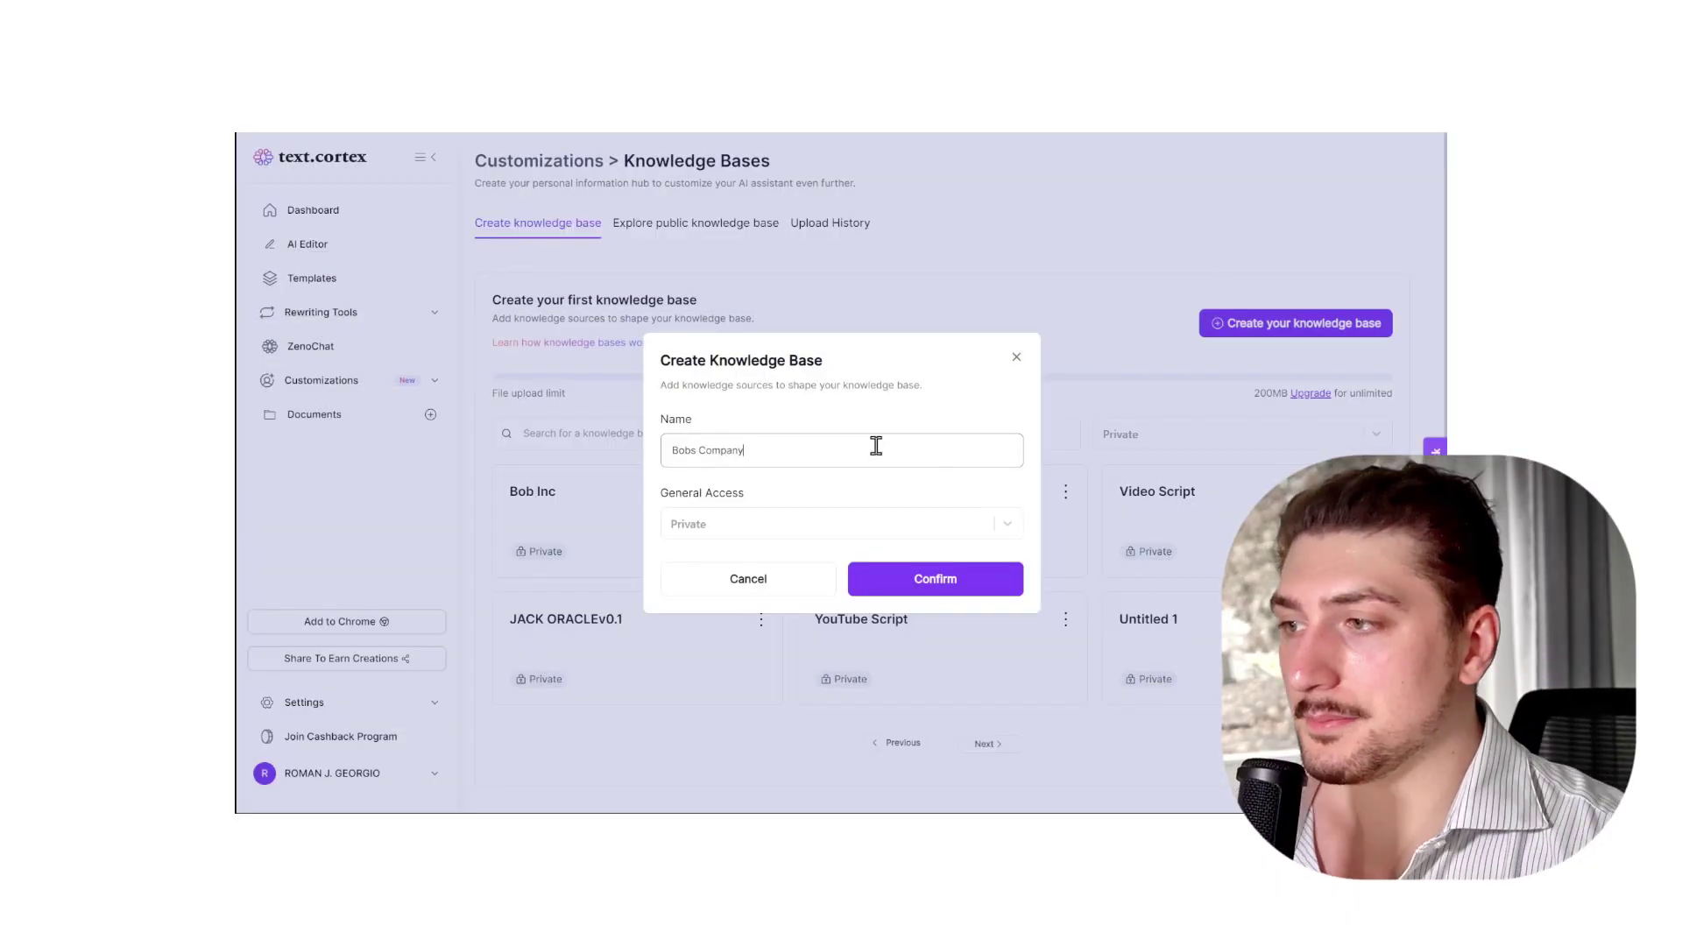
pyautogui.click(942, 582)
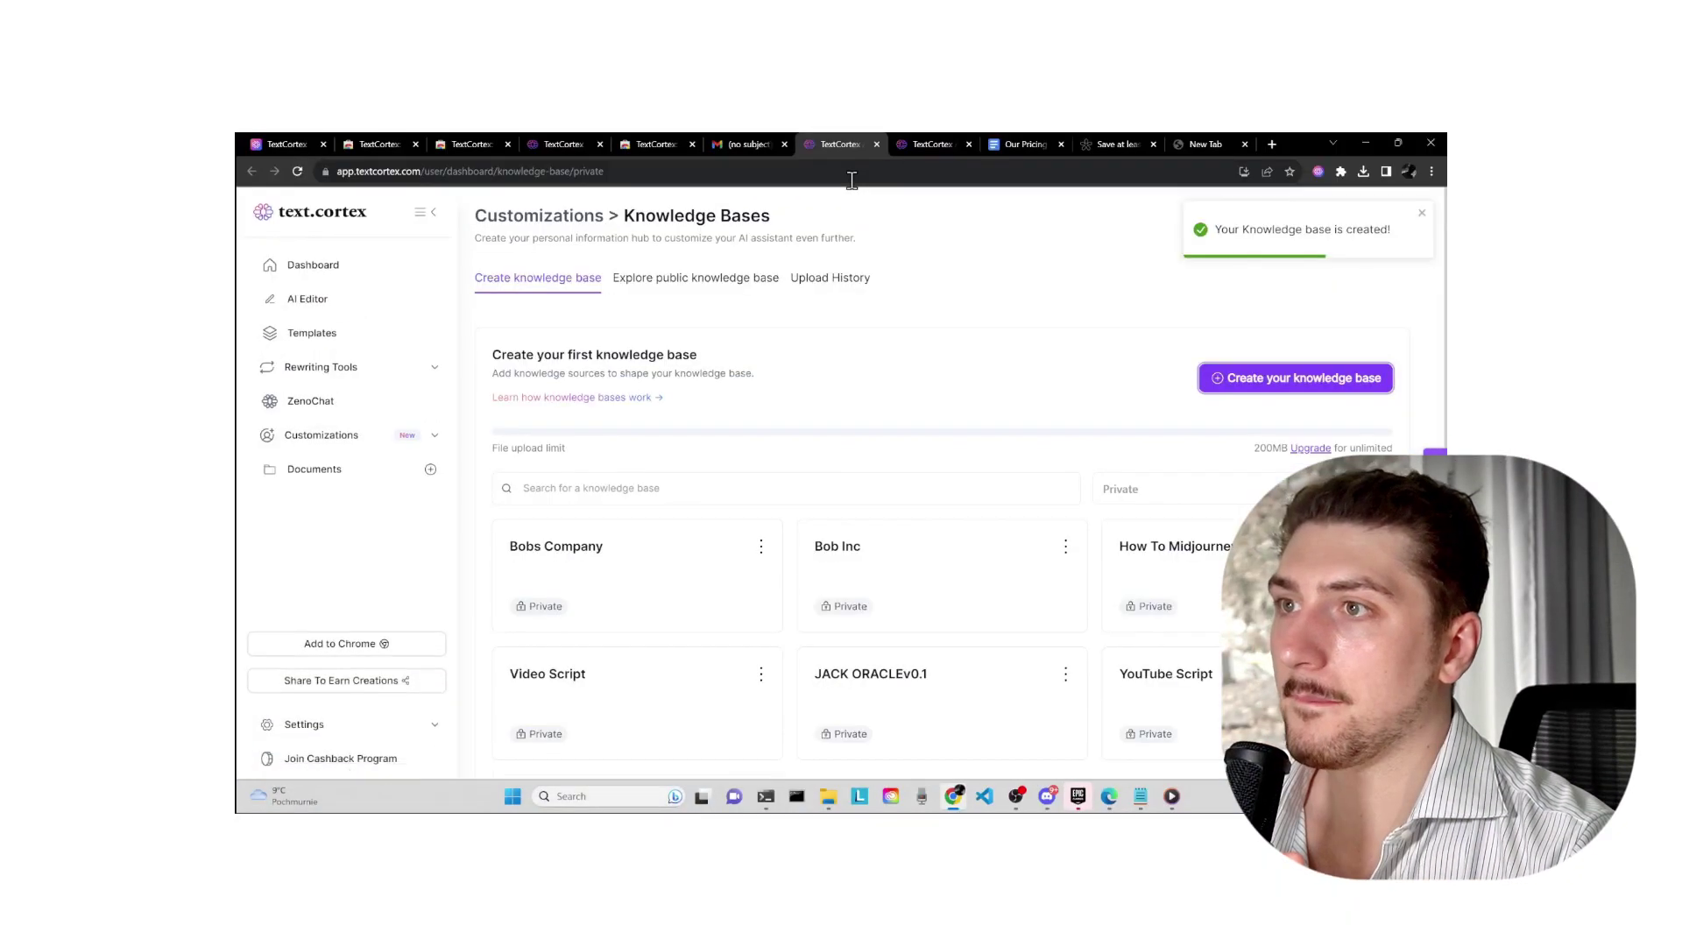
# Step: Download the Our Pricing Recommendations Google Doc as a PDF Document
pyautogui.click(1027, 144)
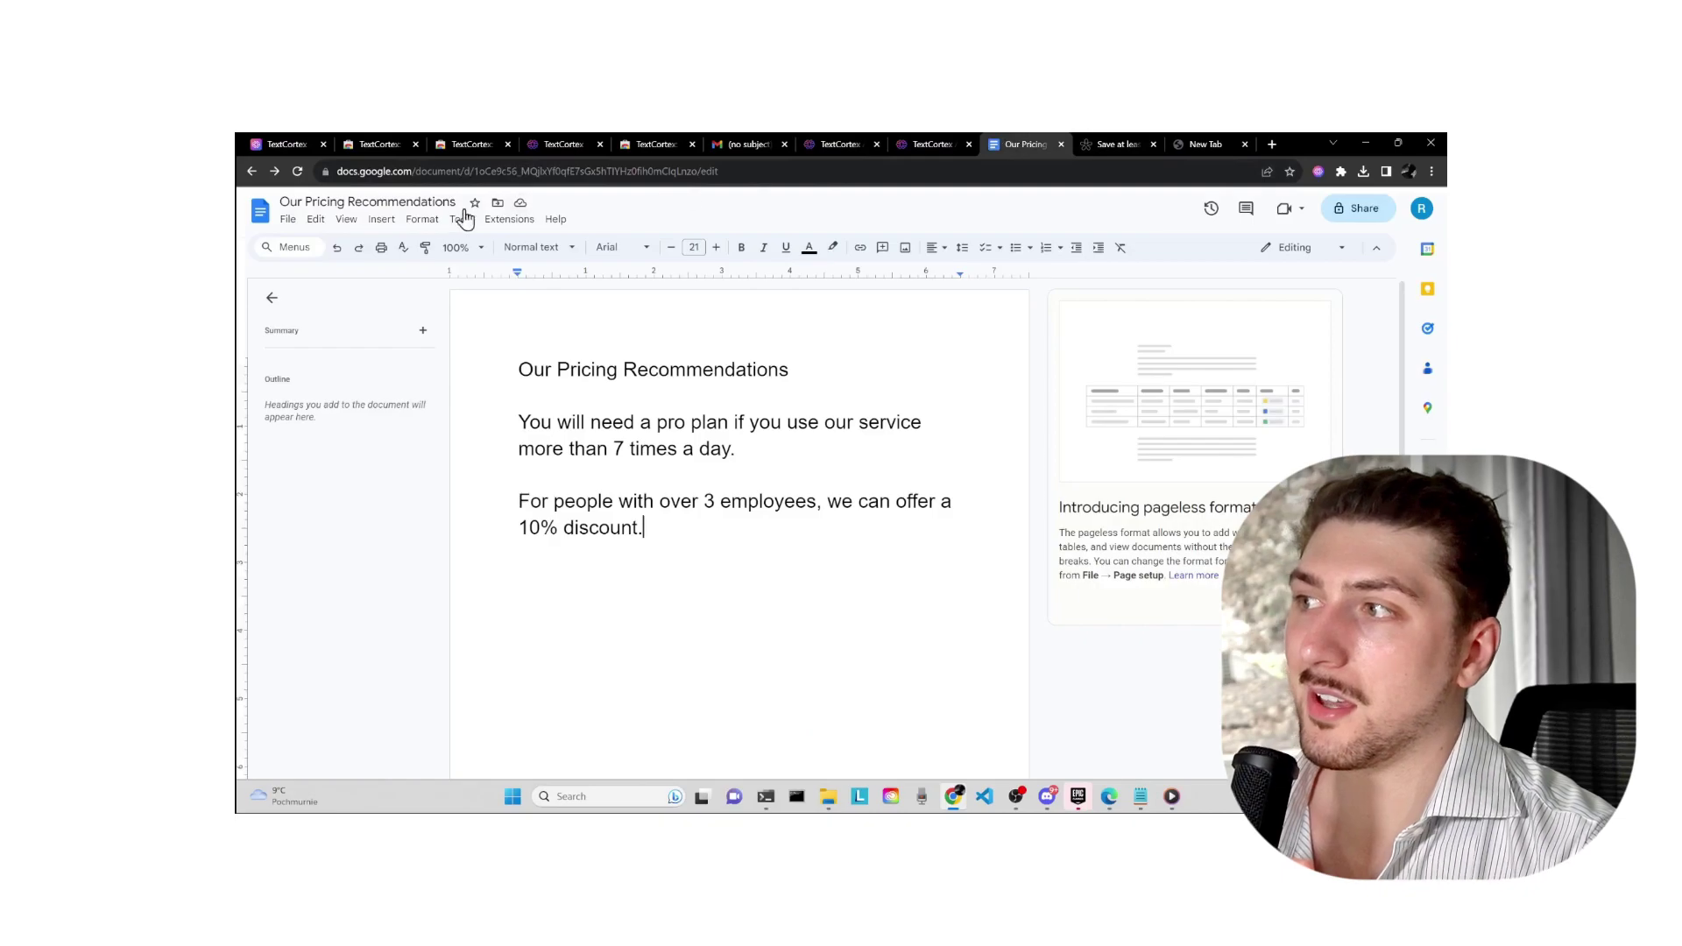
pyautogui.click(289, 221)
pyautogui.moveTo(386, 372)
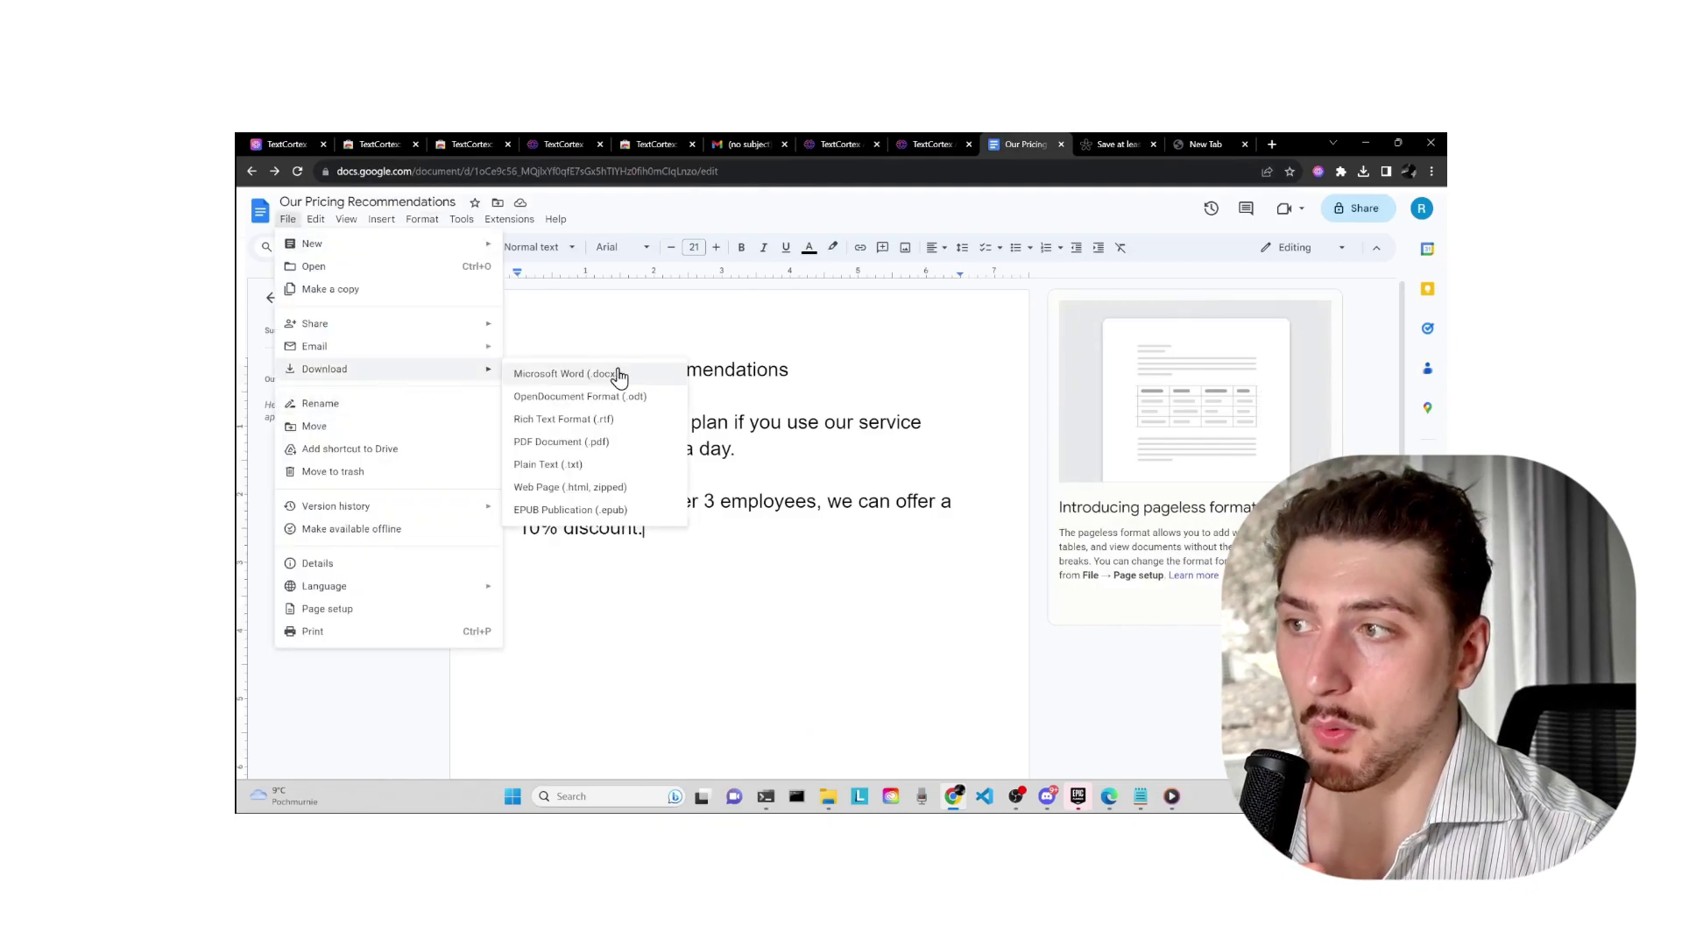
pyautogui.click(638, 445)
# Step: Upload Our Pricing Recommendations.pdf from Downloads as a source in the Bobs Company knowledge base
pyautogui.hotkey('ctrl', 'shift', 'Tab')
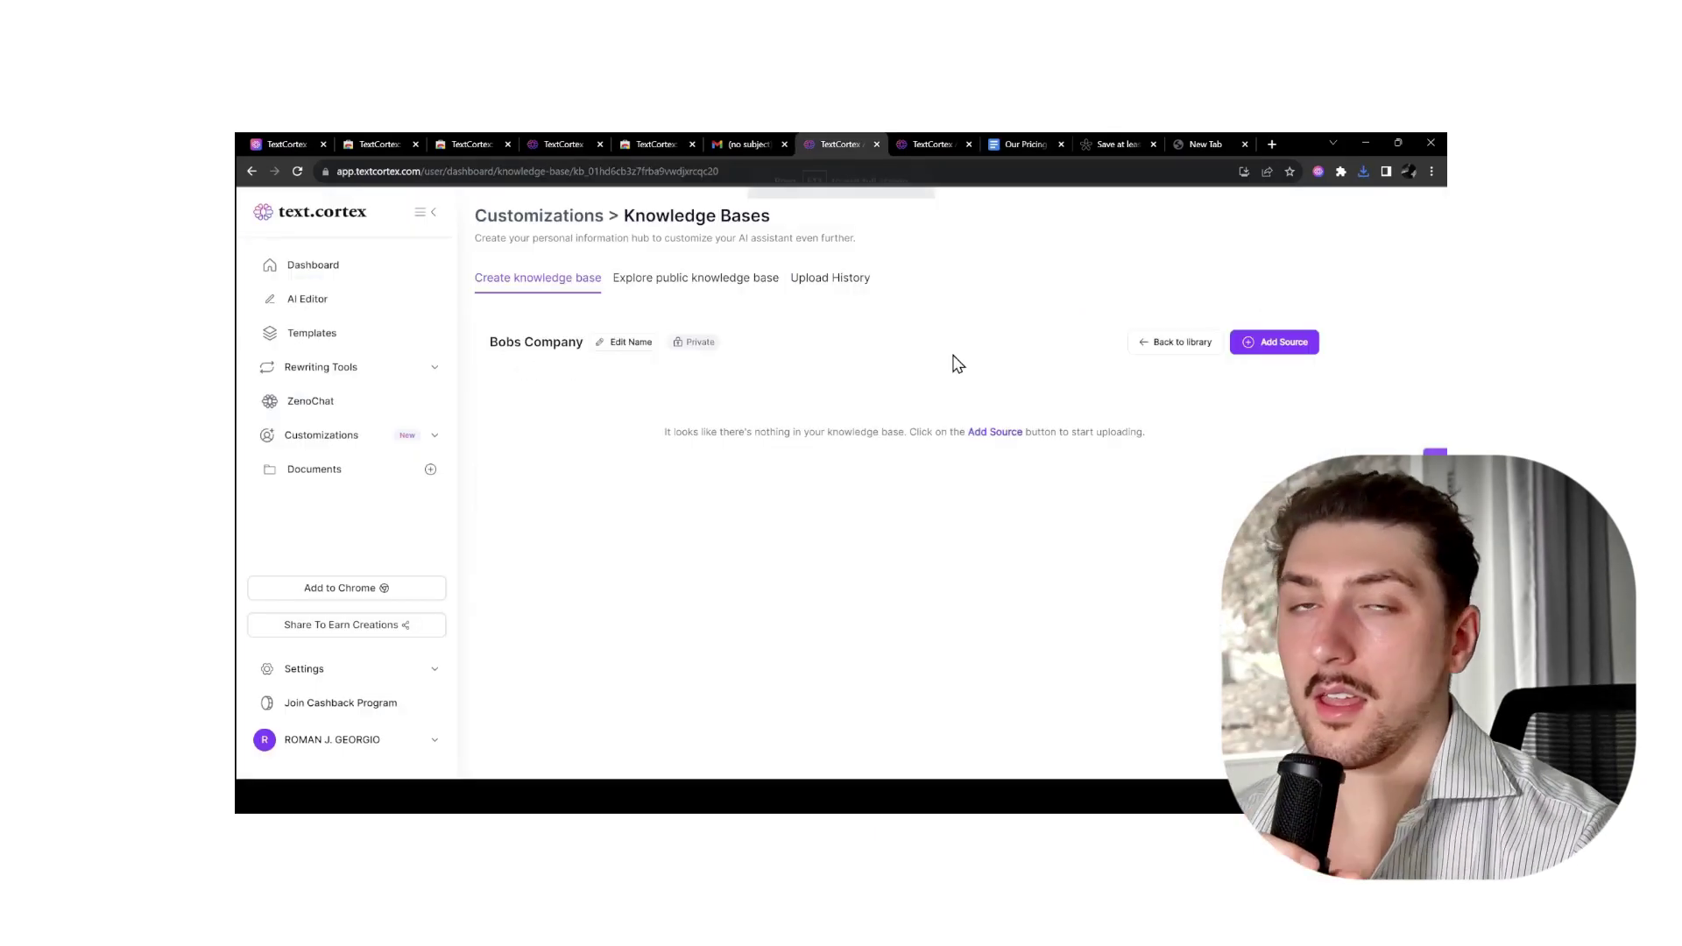
pyautogui.press('F11')
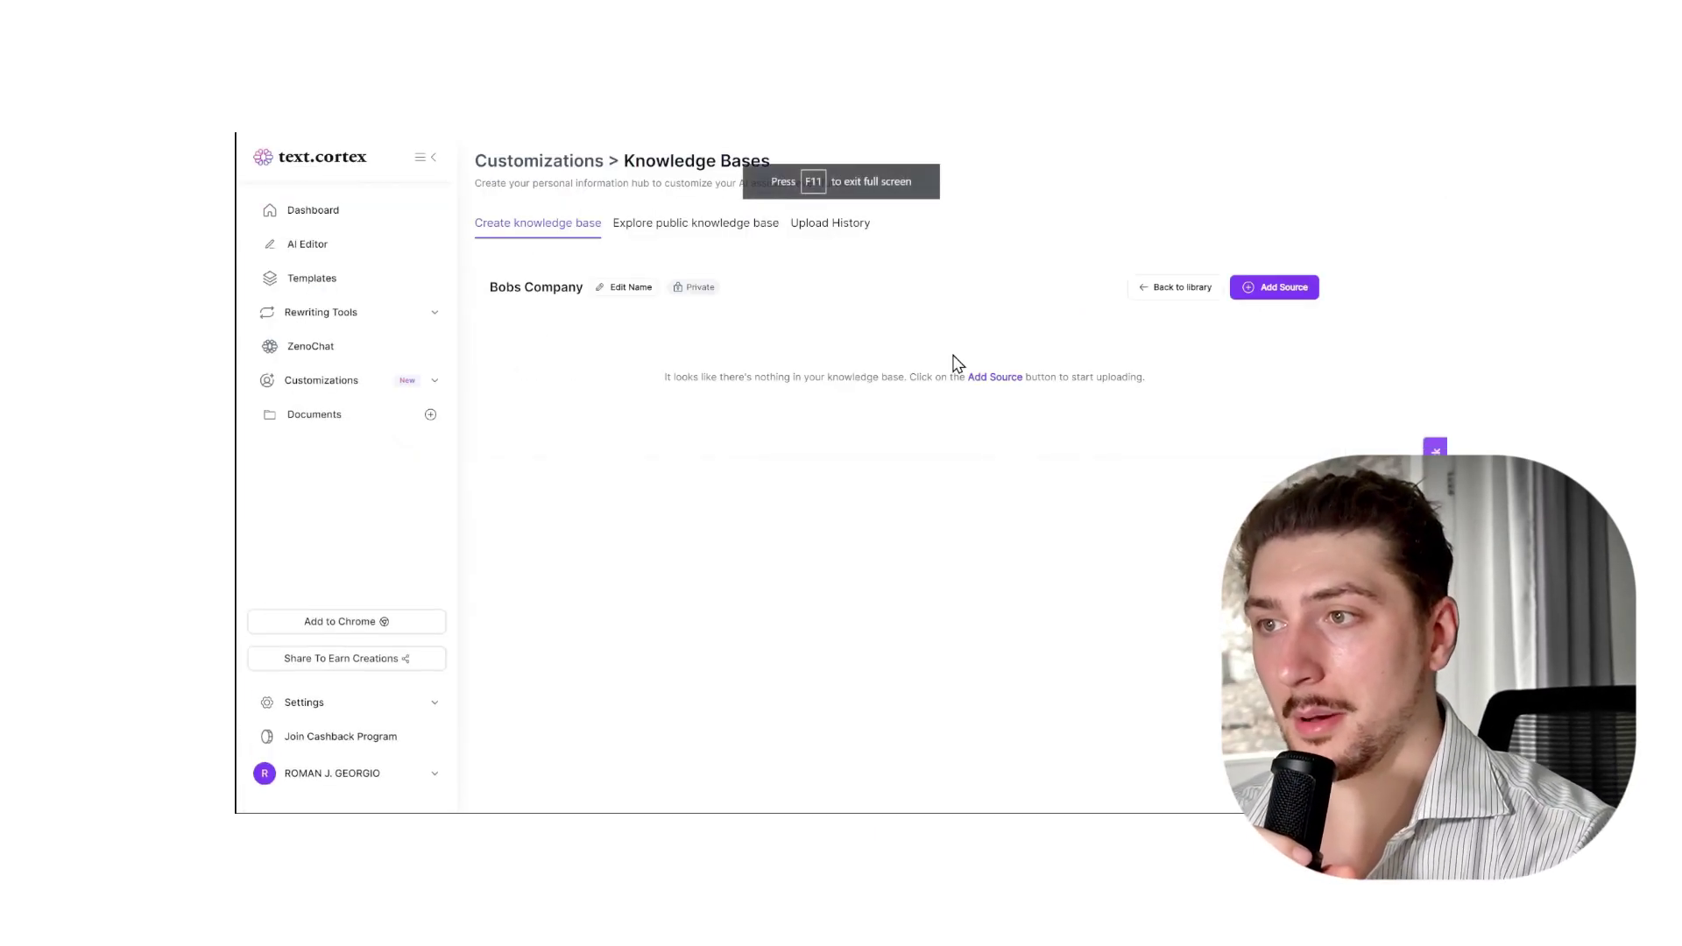
pyautogui.click(997, 378)
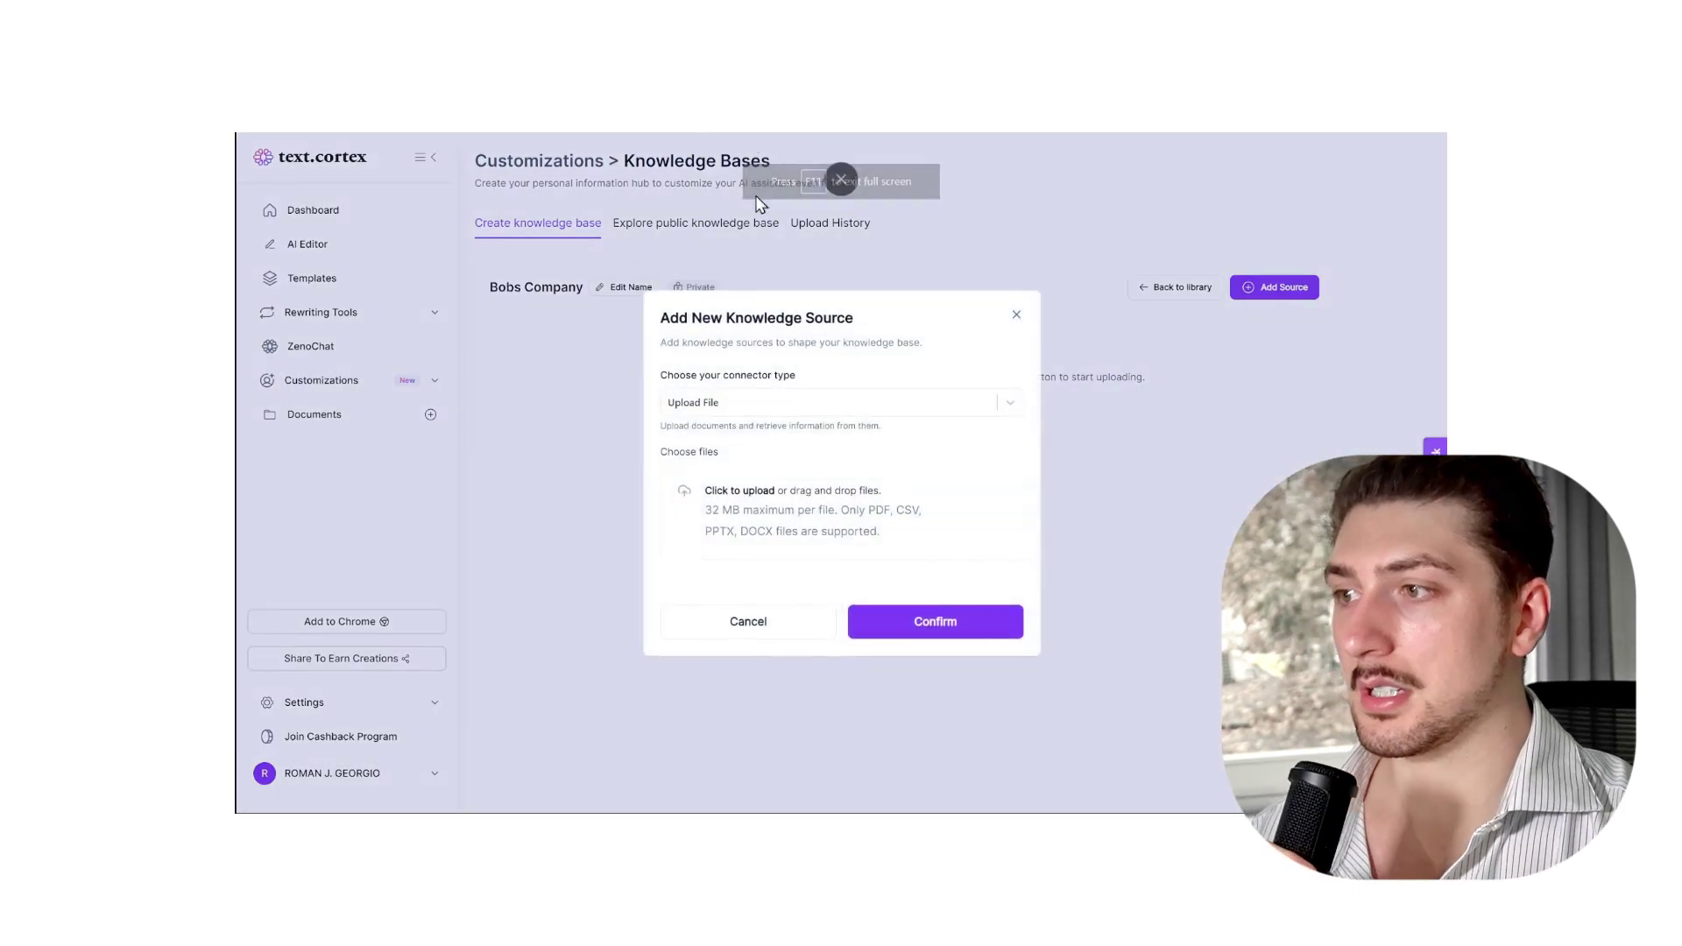
pyautogui.click(783, 516)
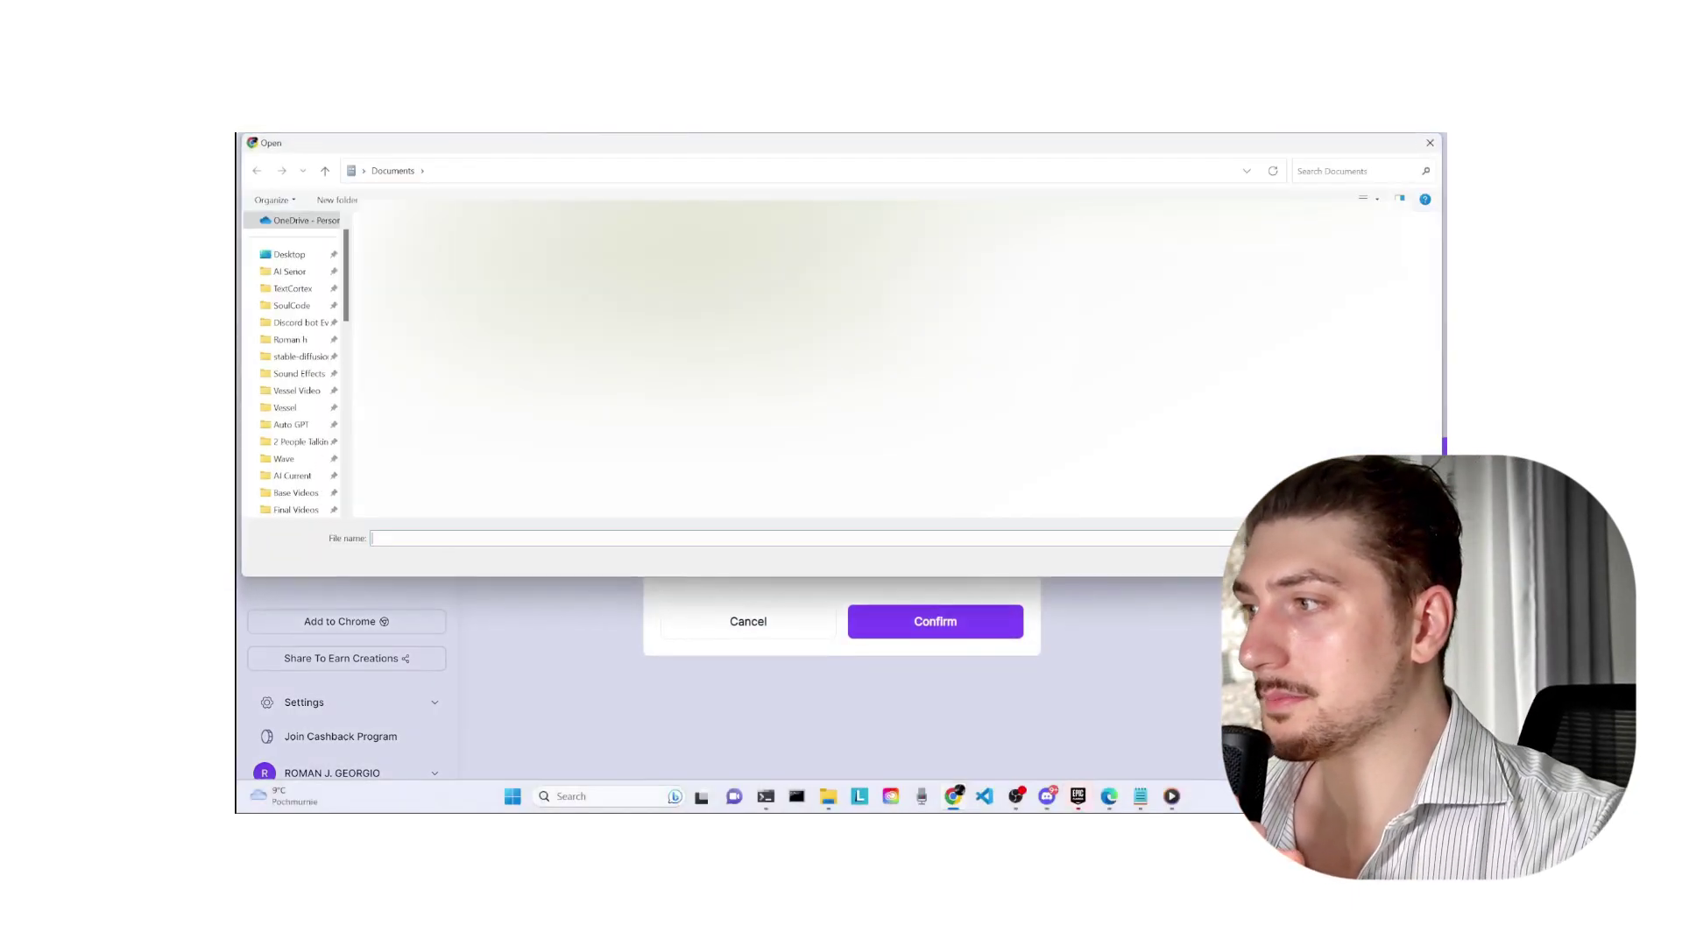
pyautogui.scroll(-5, 254, 351)
pyautogui.click(296, 324)
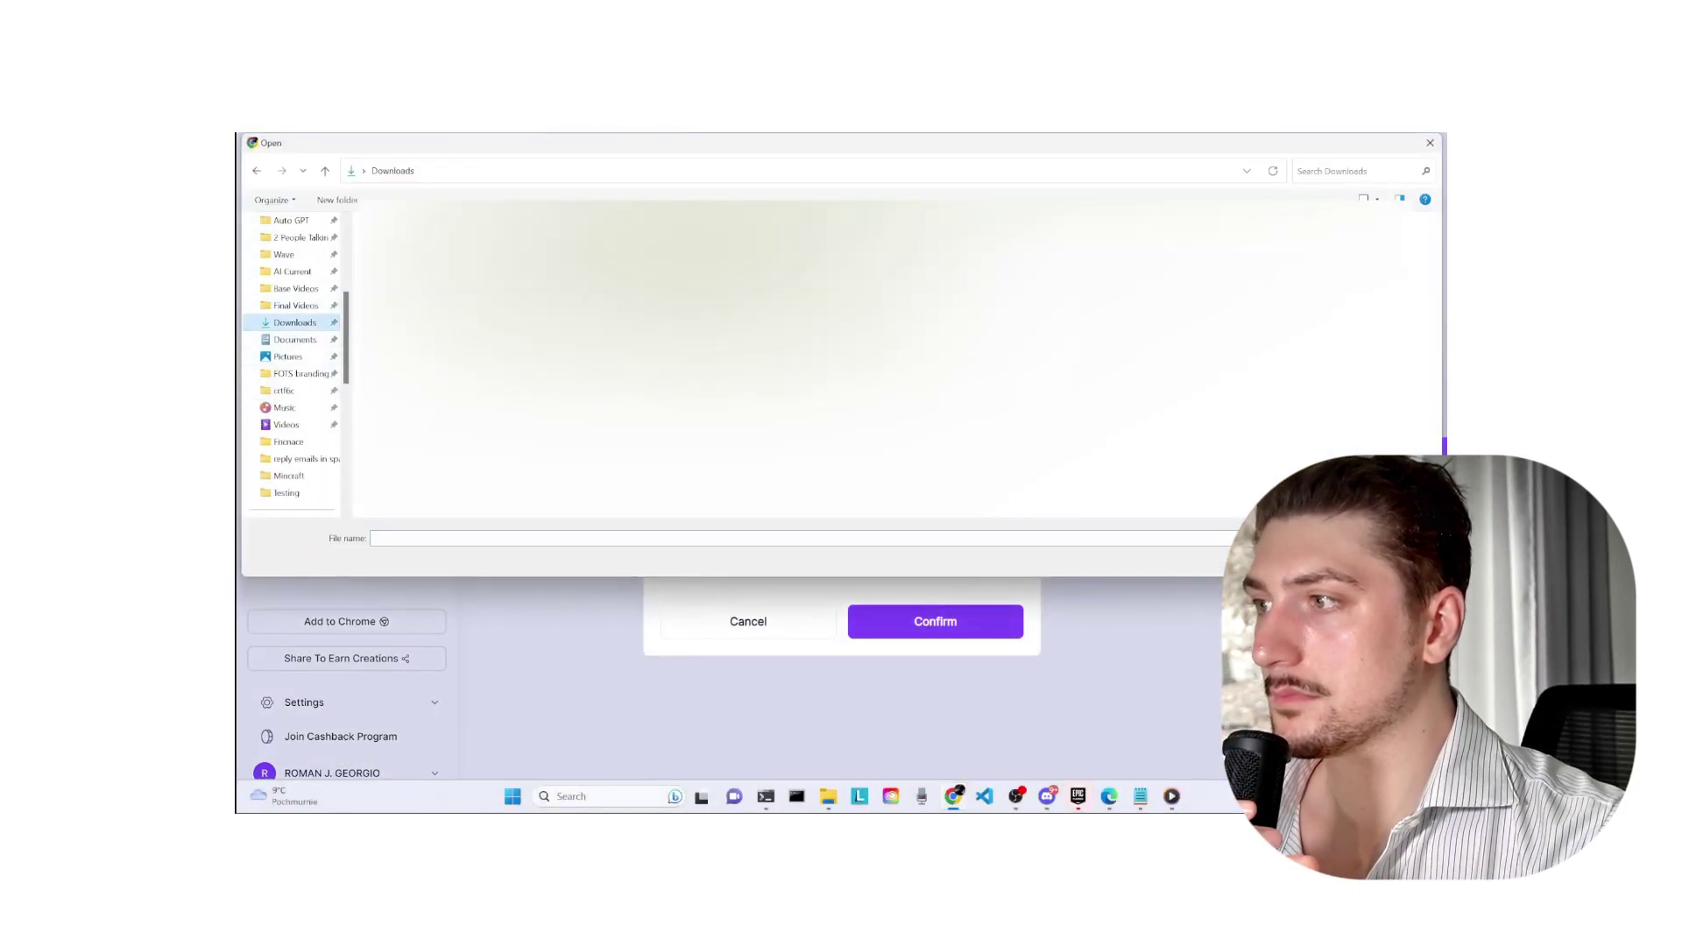
pyautogui.press('Return')
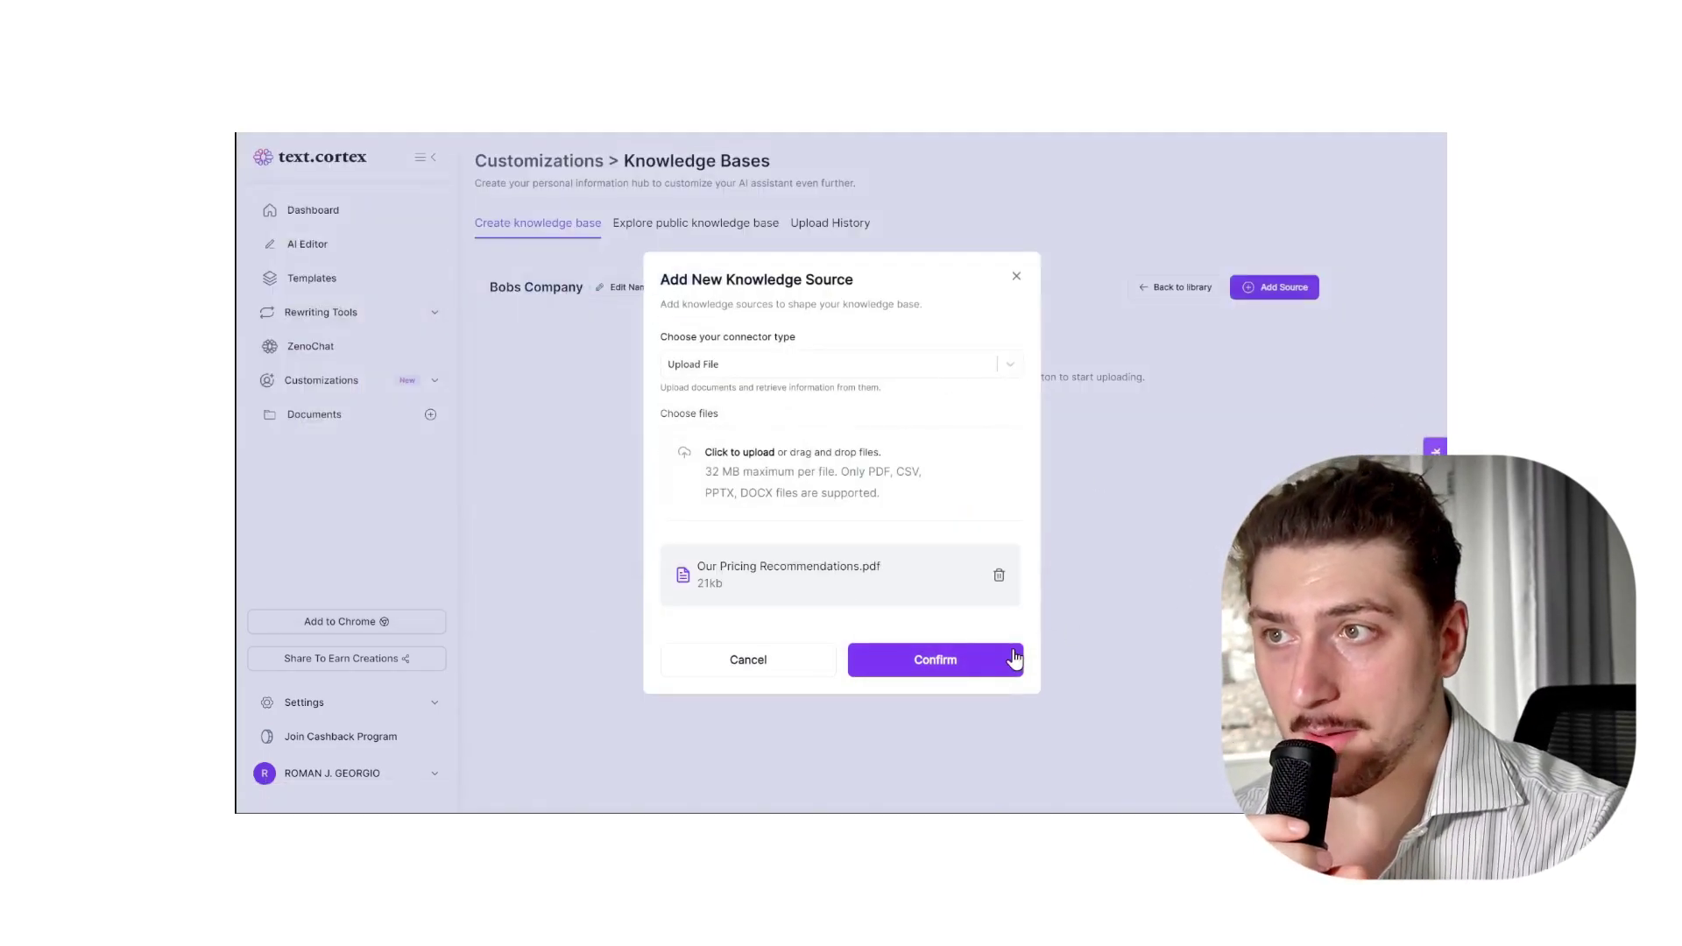
pyautogui.click(1013, 658)
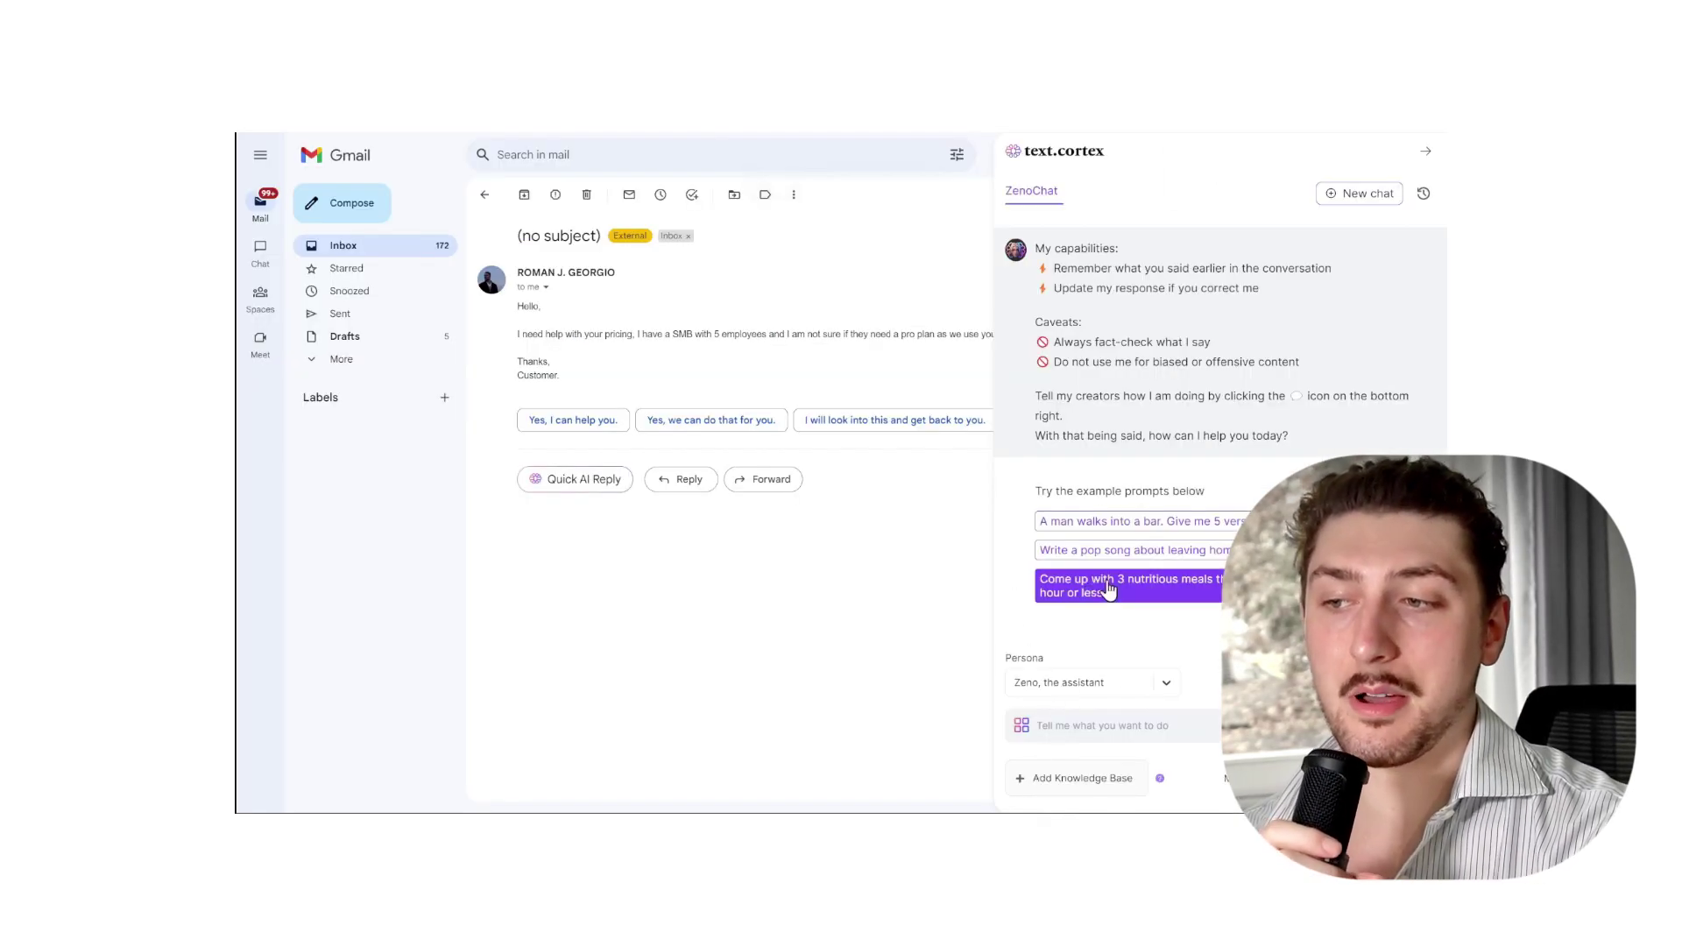
# Step: Attach the Bobs Company knowledge base to the ZenoChat sidebar chat
pyautogui.click(1037, 787)
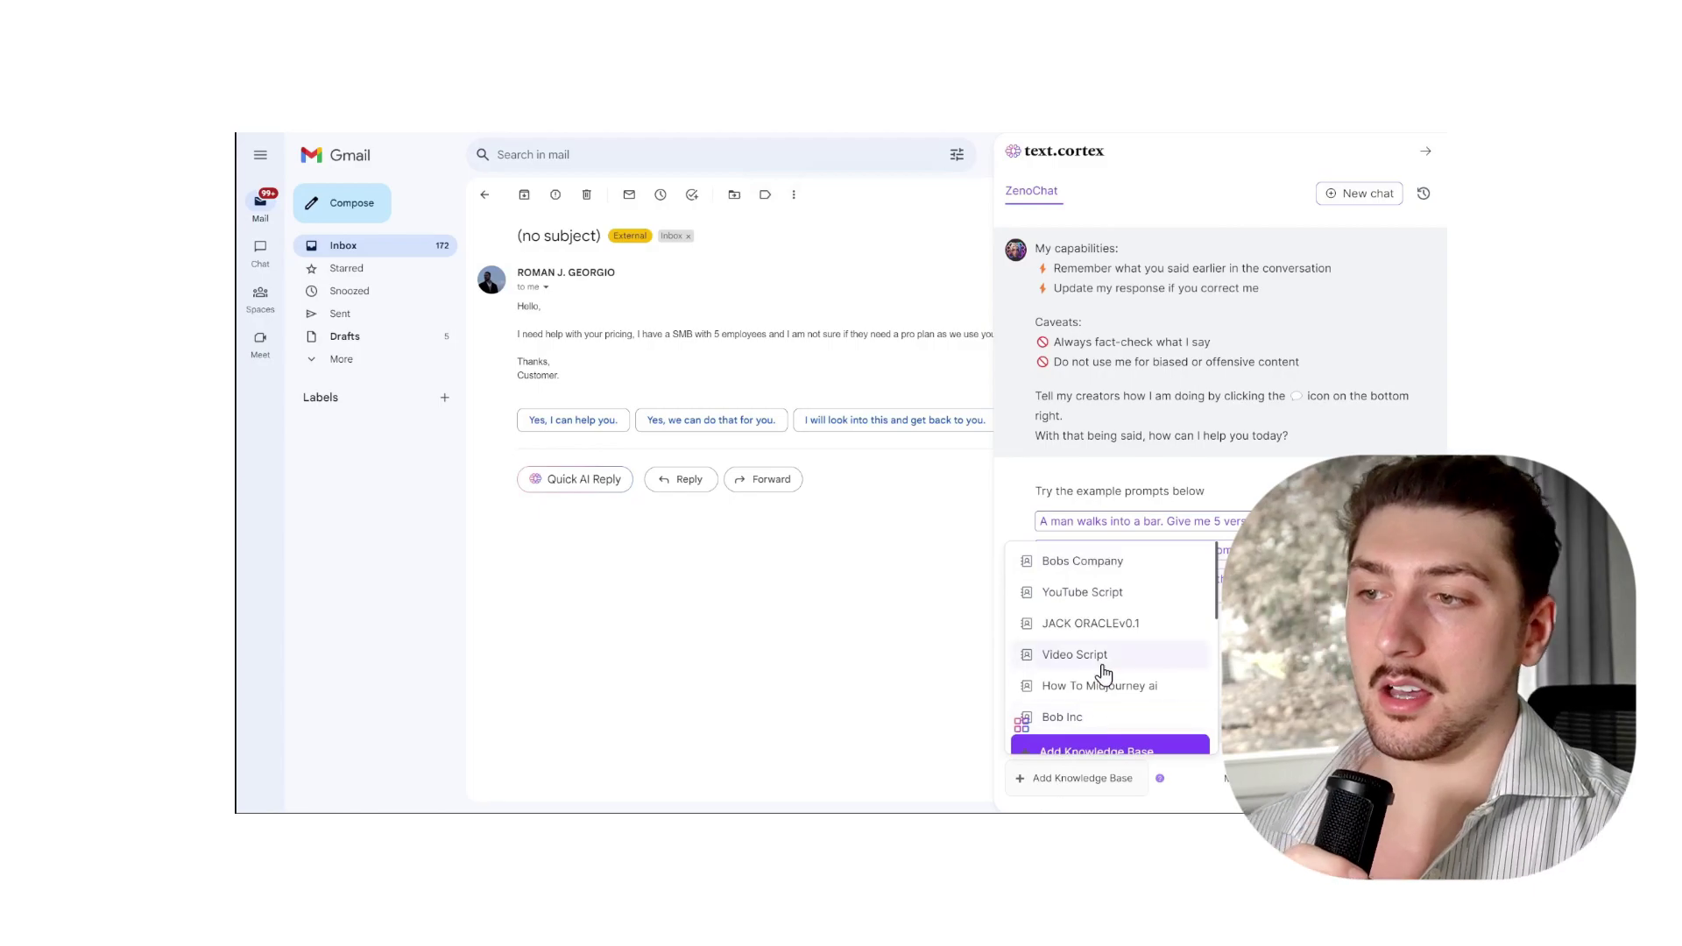
pyautogui.scroll(-3, 1101, 668)
pyautogui.scroll(3, 1100, 668)
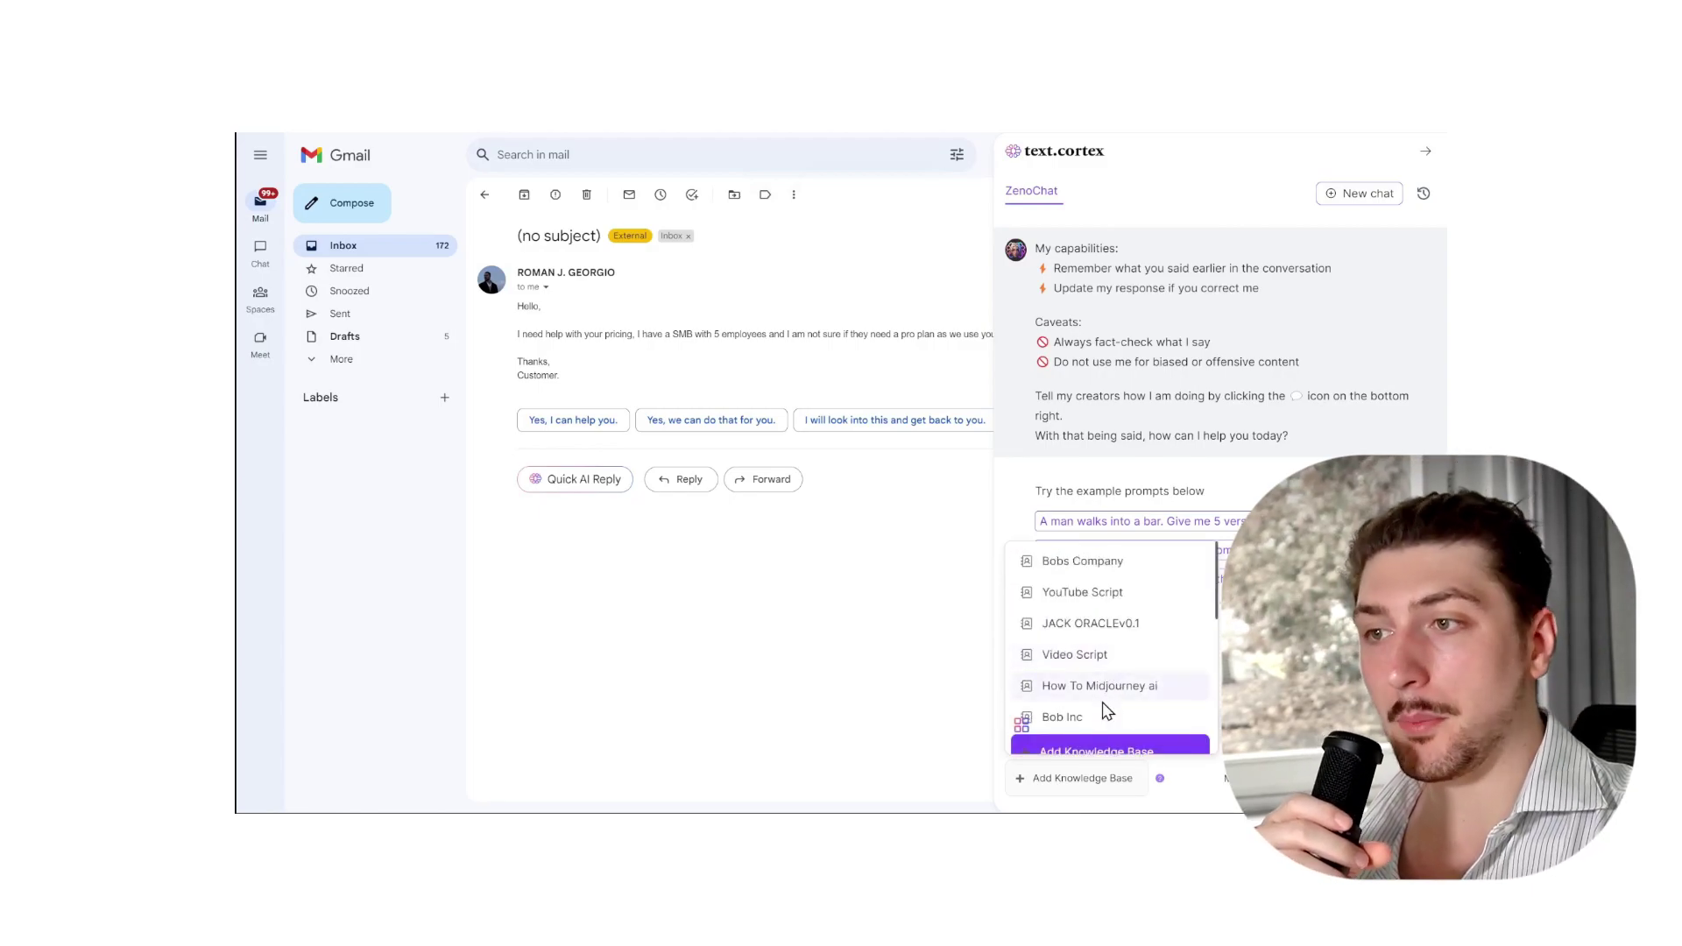
pyautogui.click(1099, 563)
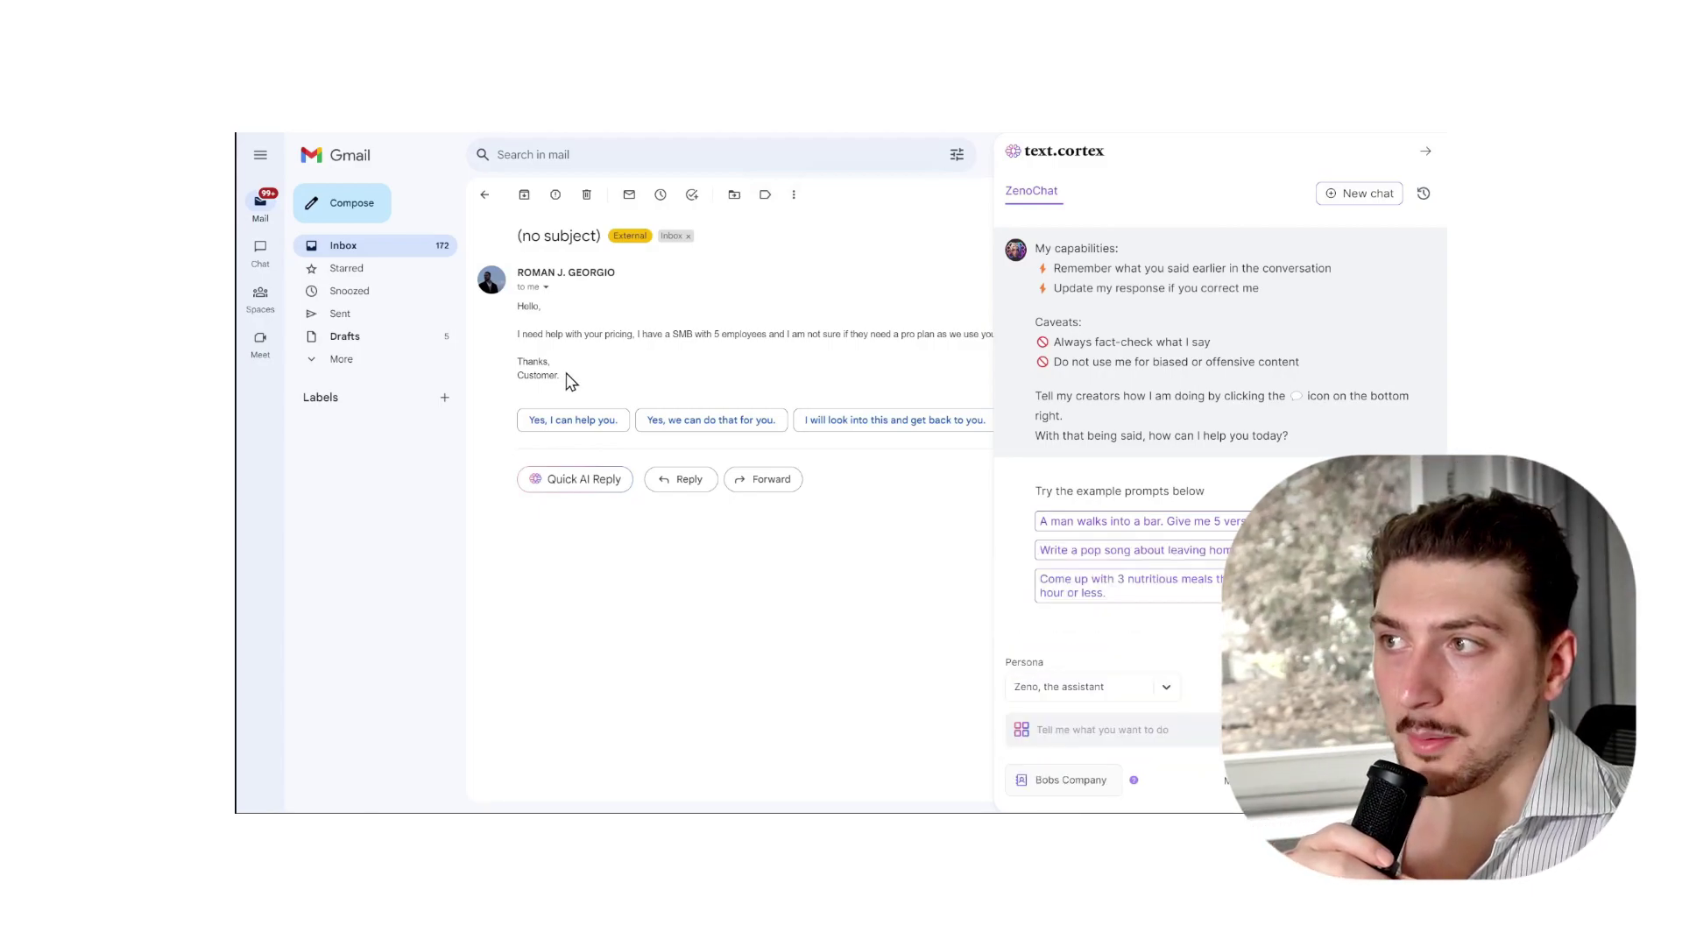
# Step: Paste the customer's email into ZenoChat, prefixed 'Help me reply to this email about pricing', and send it
pyautogui.moveTo(562, 376); pyautogui.dragTo(530, 331)
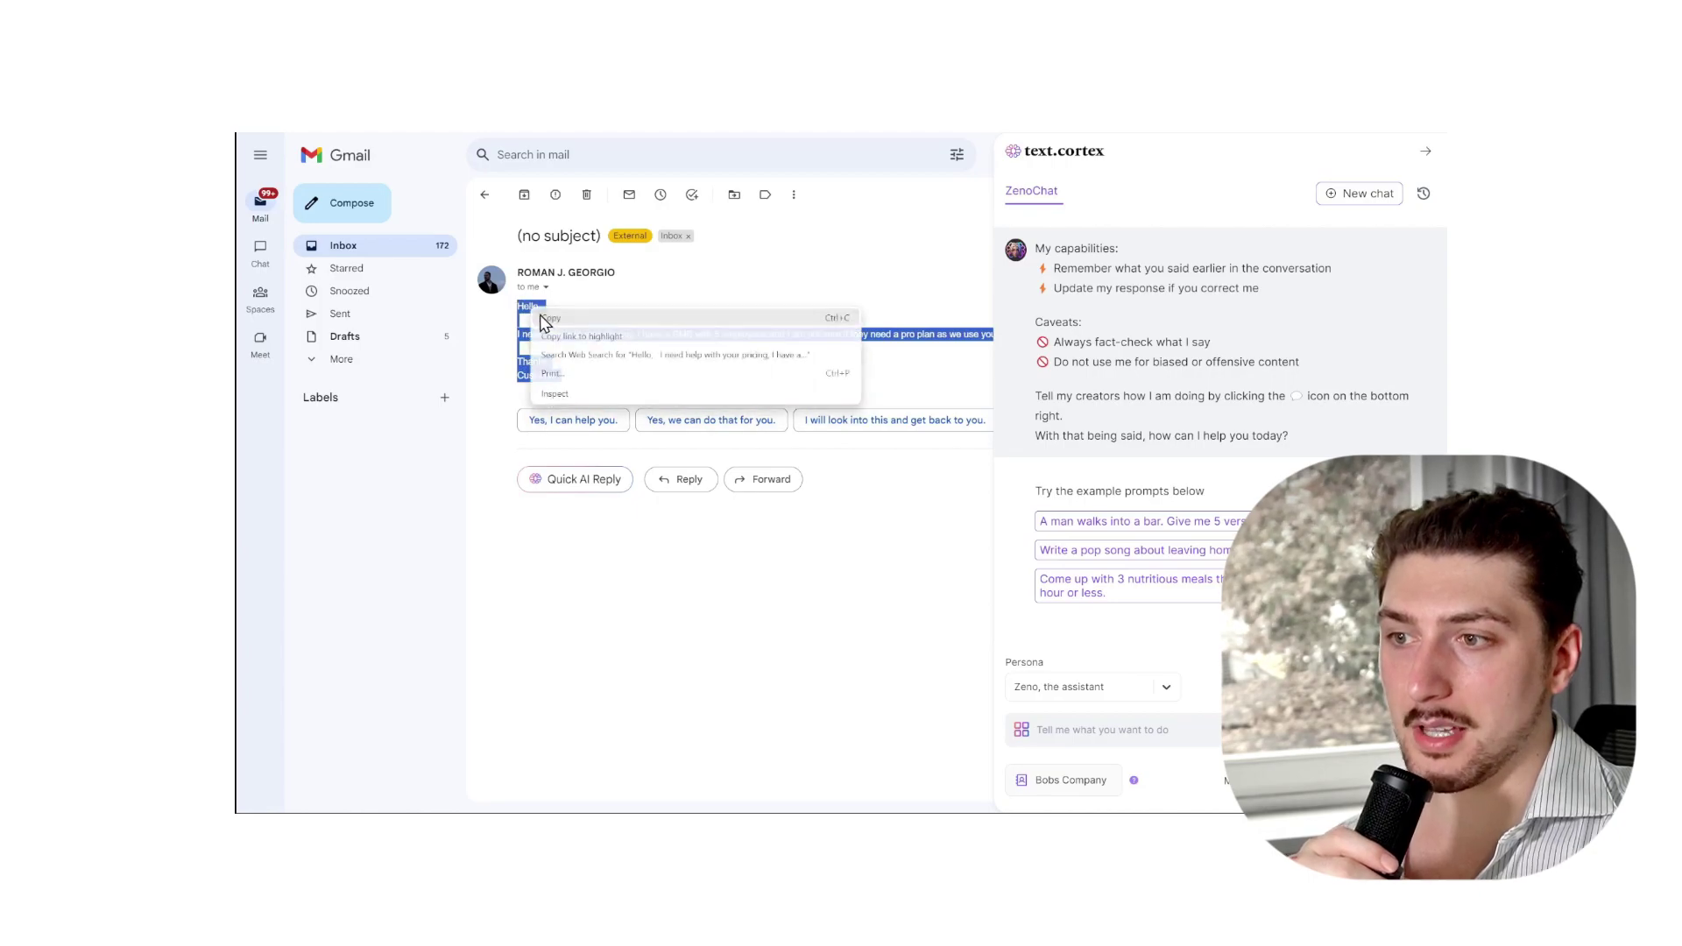
pyautogui.click(1174, 732)
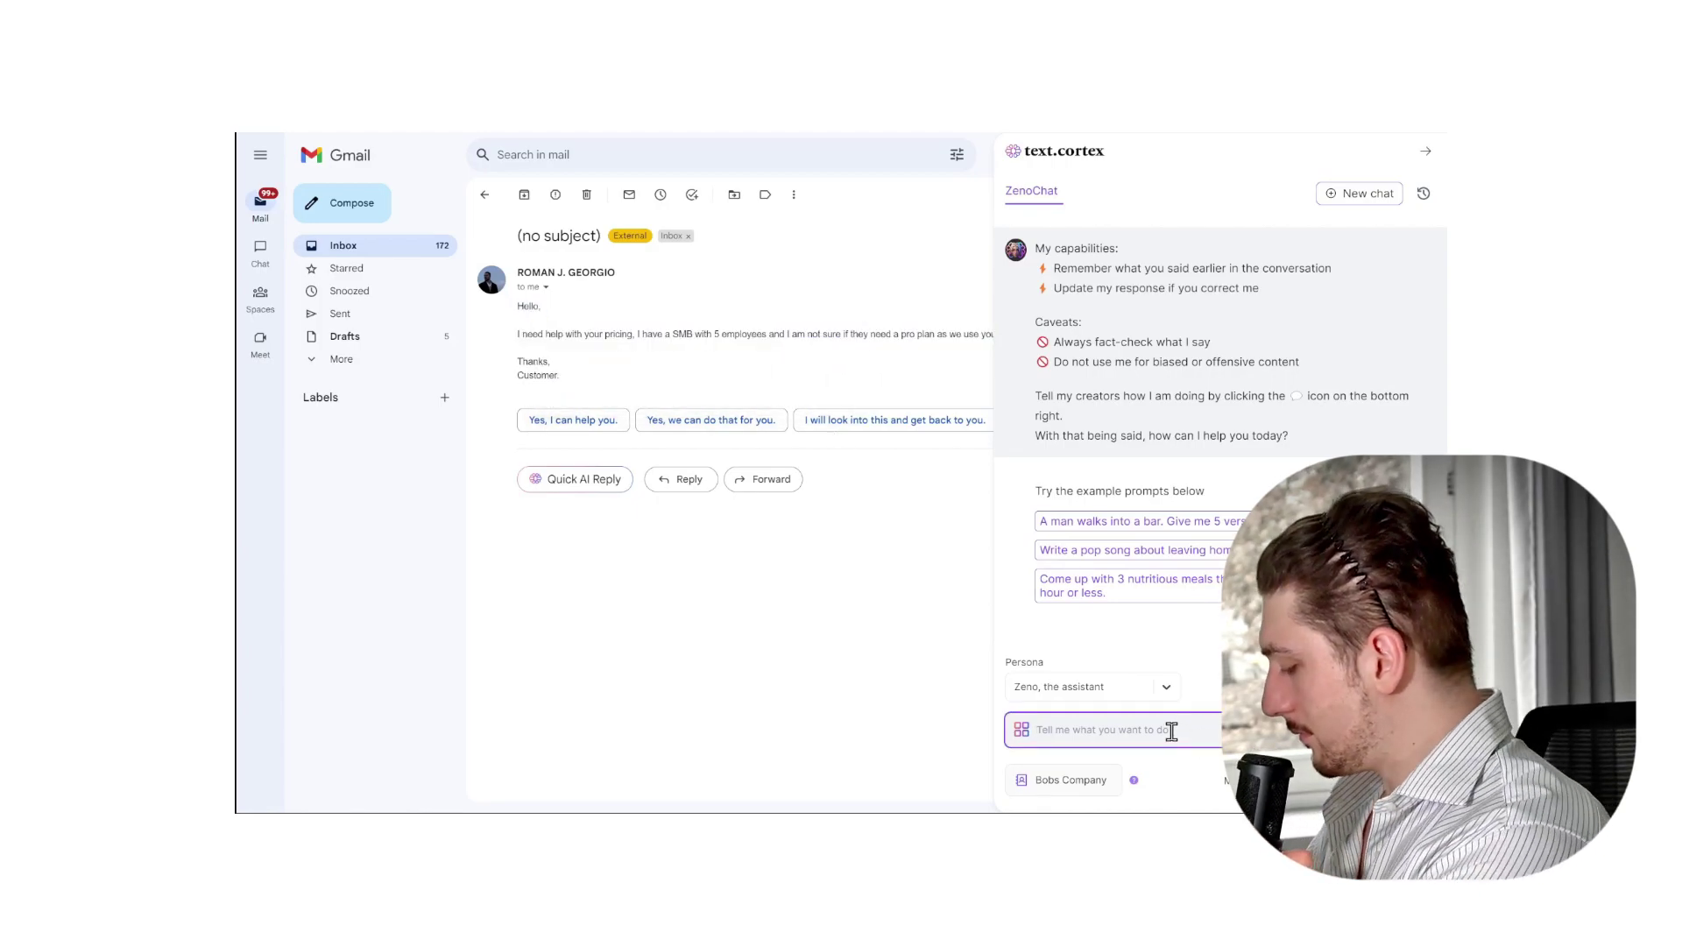
pyautogui.hotkey('ctrl', 'v')
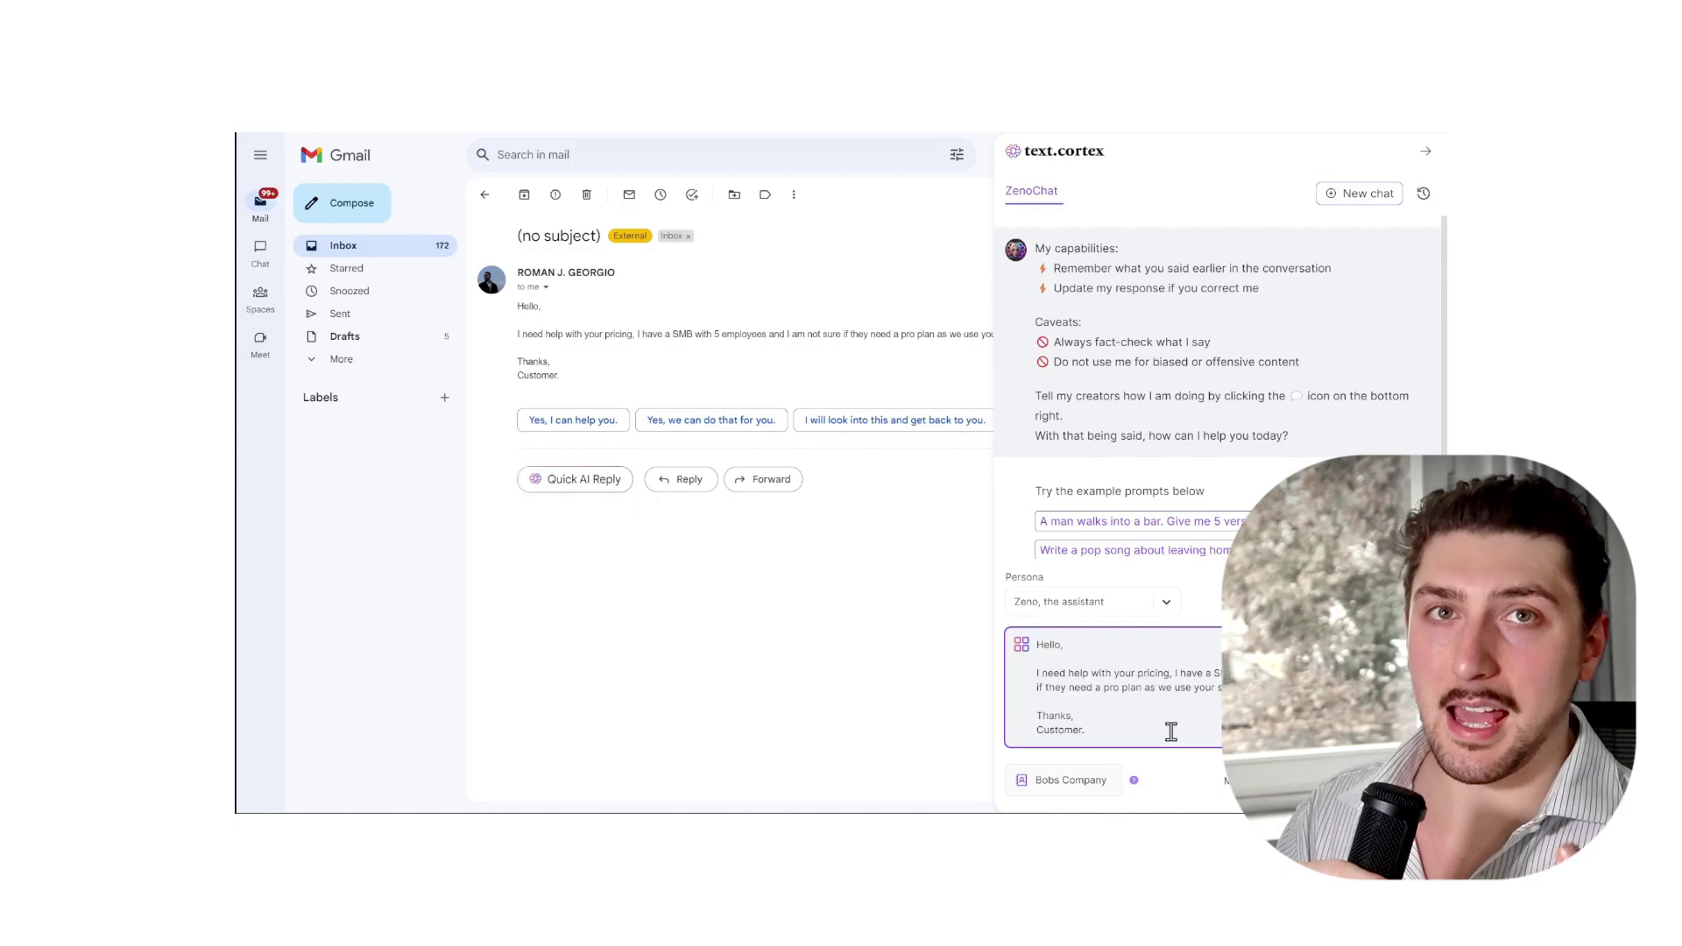
pyautogui.hotkey('ctrl', 'Home')
pyautogui.write('Help ')
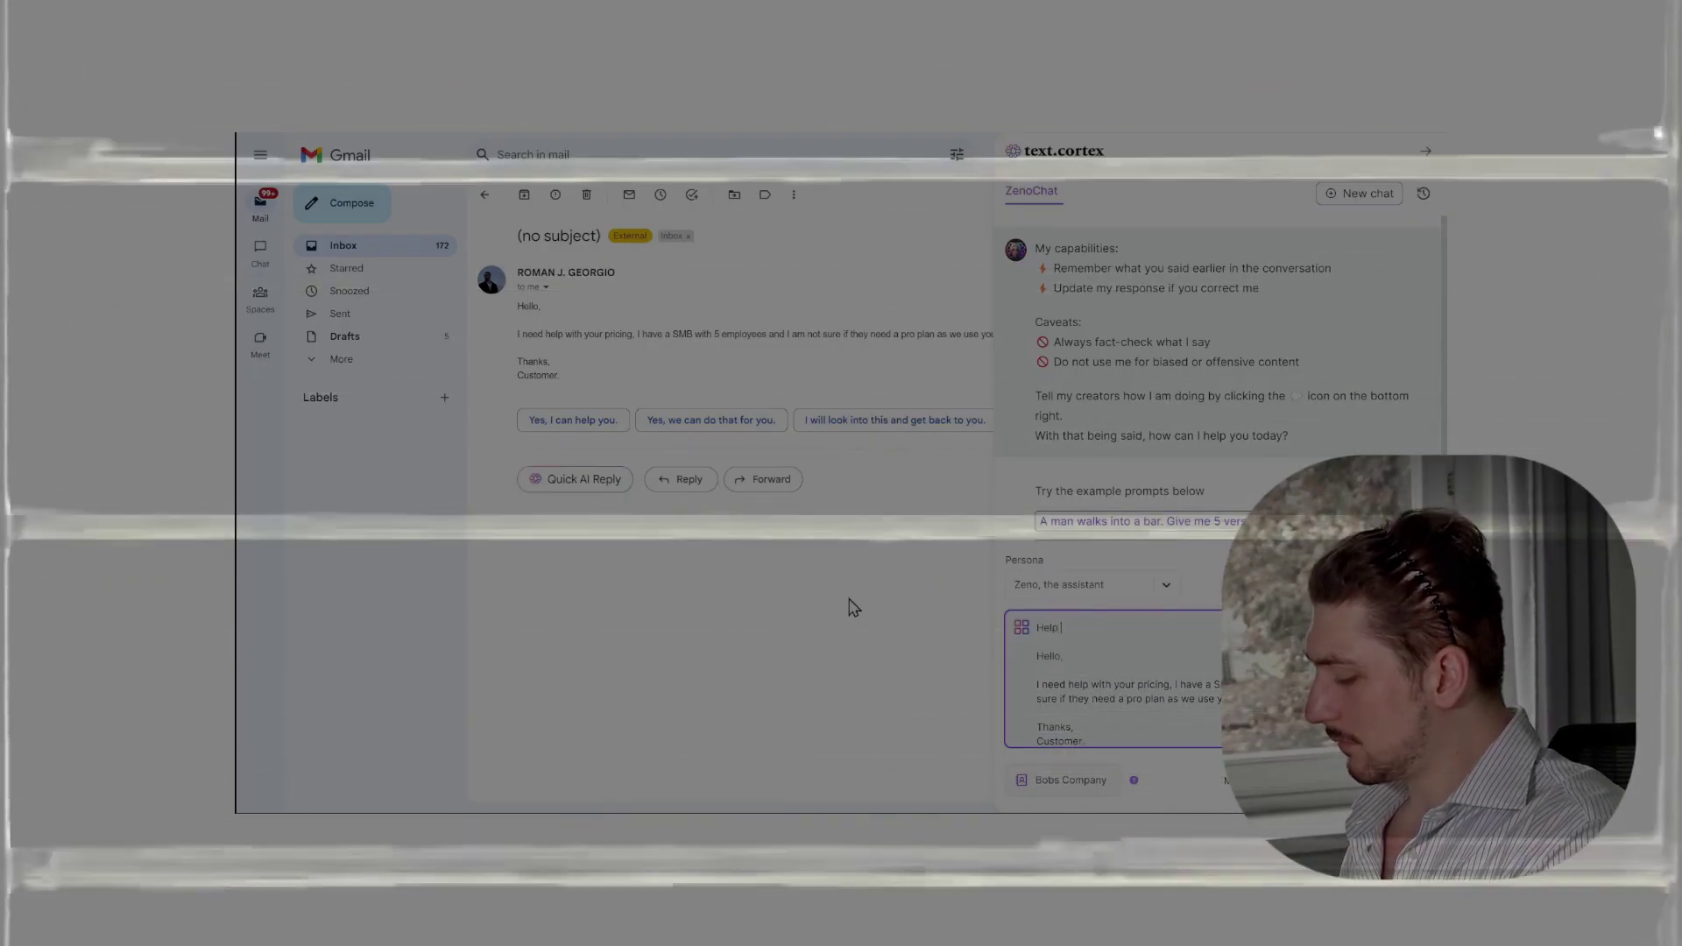
pyautogui.write('me reply to this email about pricing')
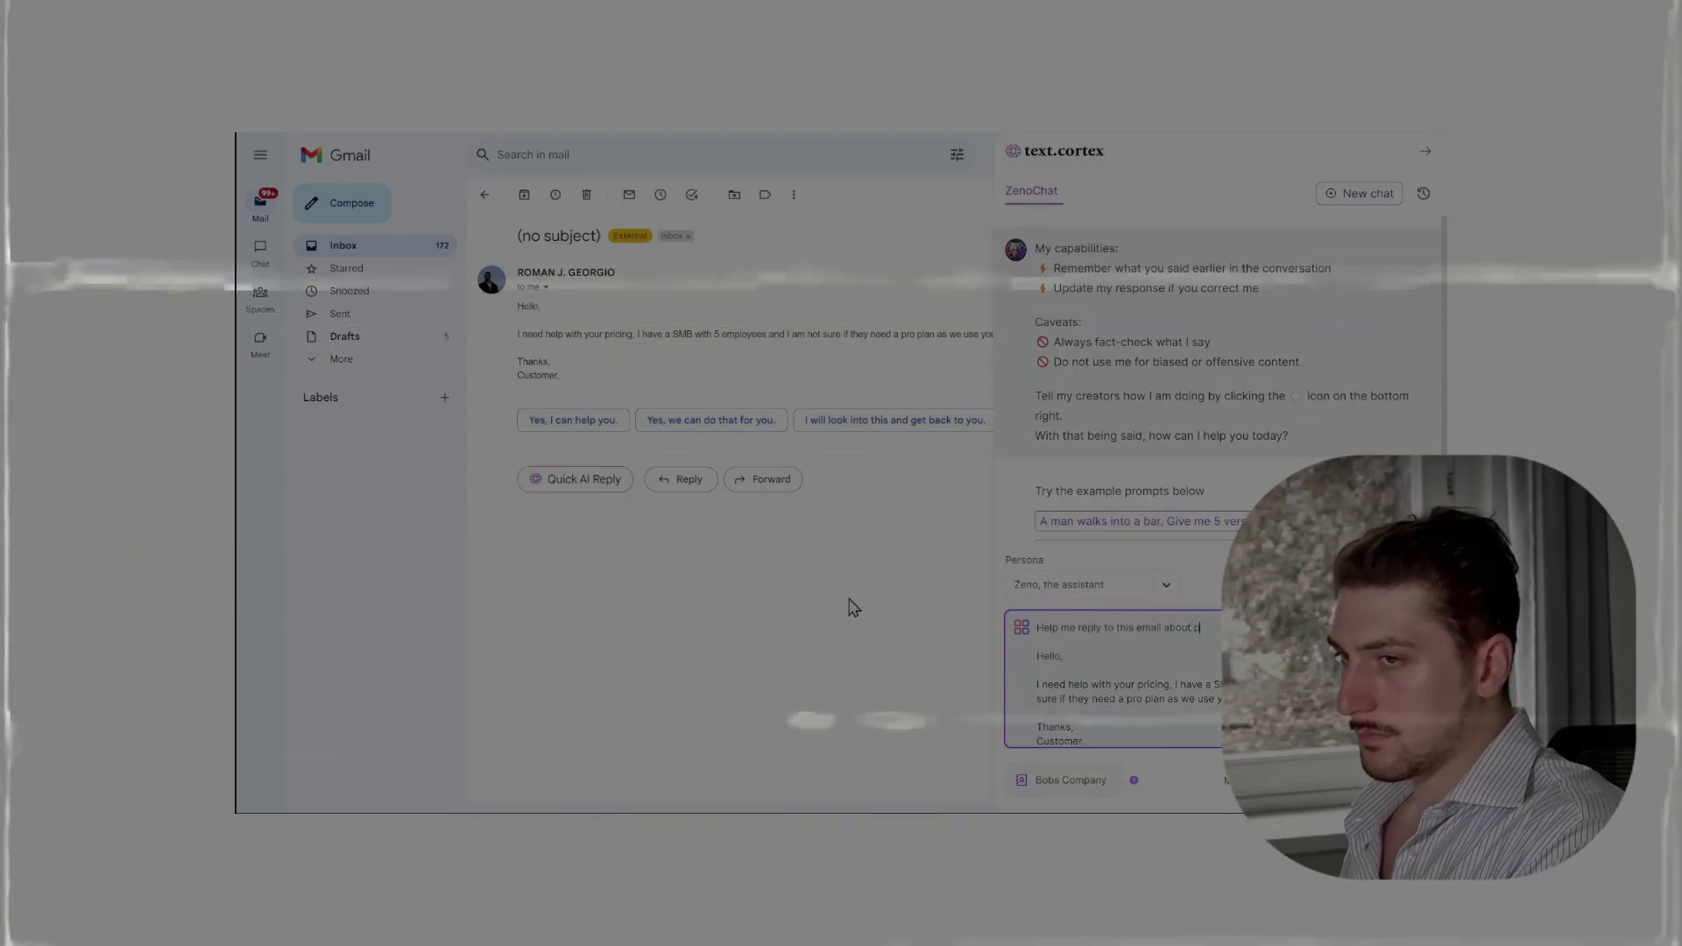
pyautogui.press('Return')
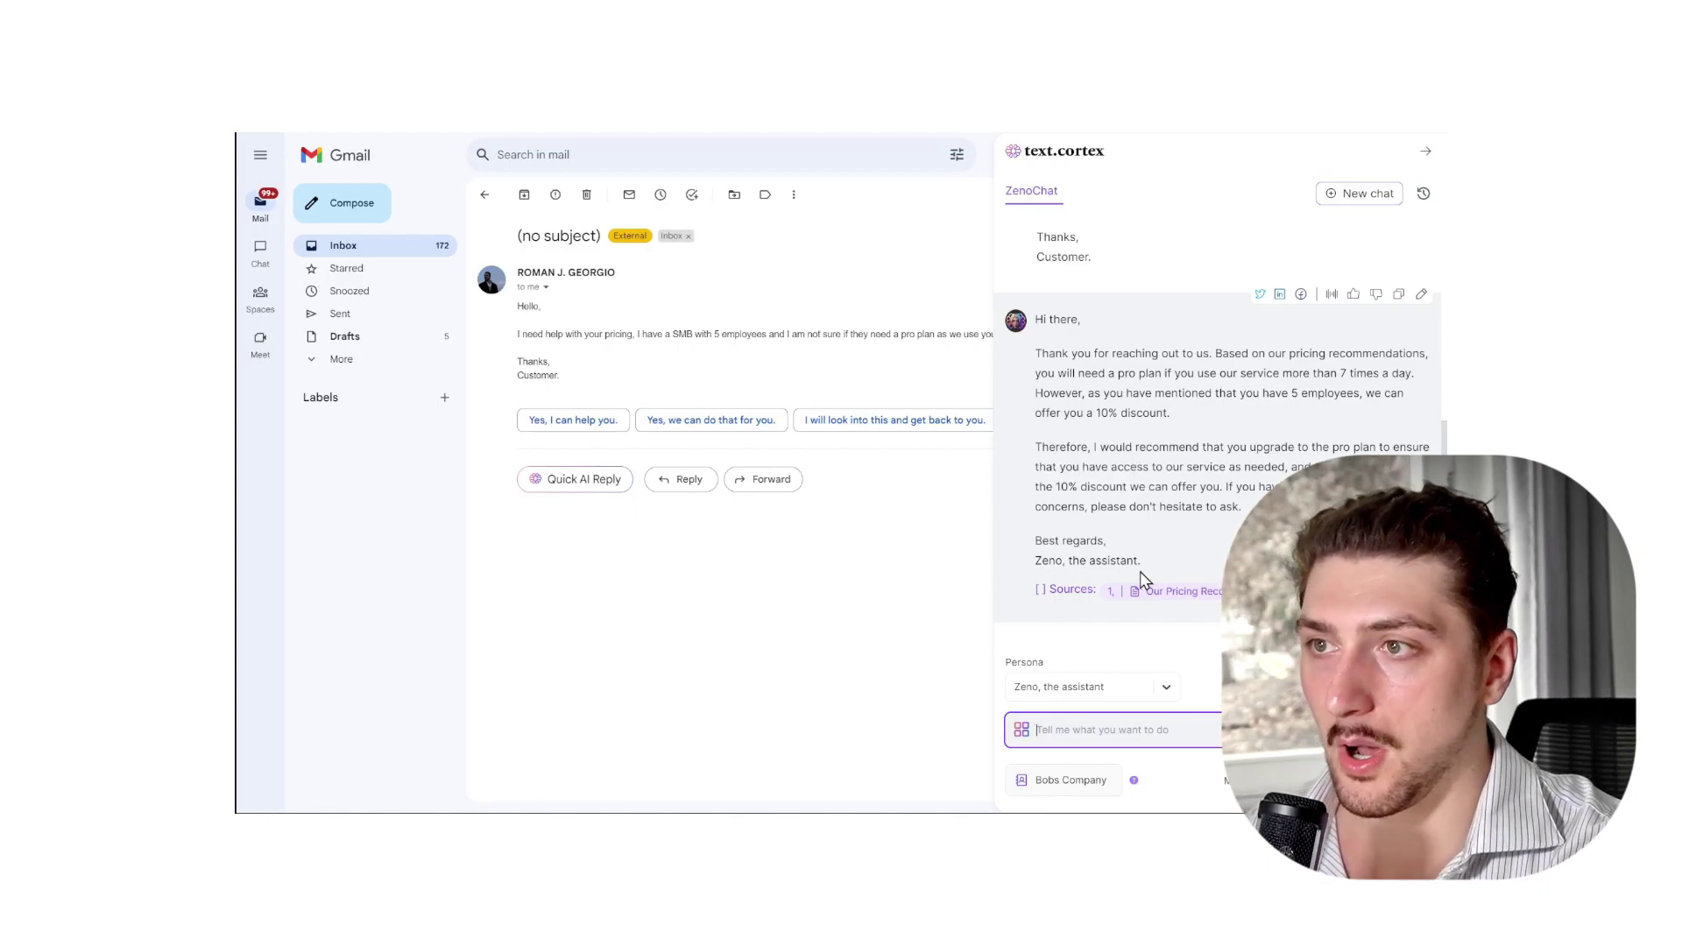
# Step: Copy ZenoChat's drafted pro-plan, 10%-discount reply to the clipboard
pyautogui.moveTo(1147, 565); pyautogui.dragTo(1036, 316)
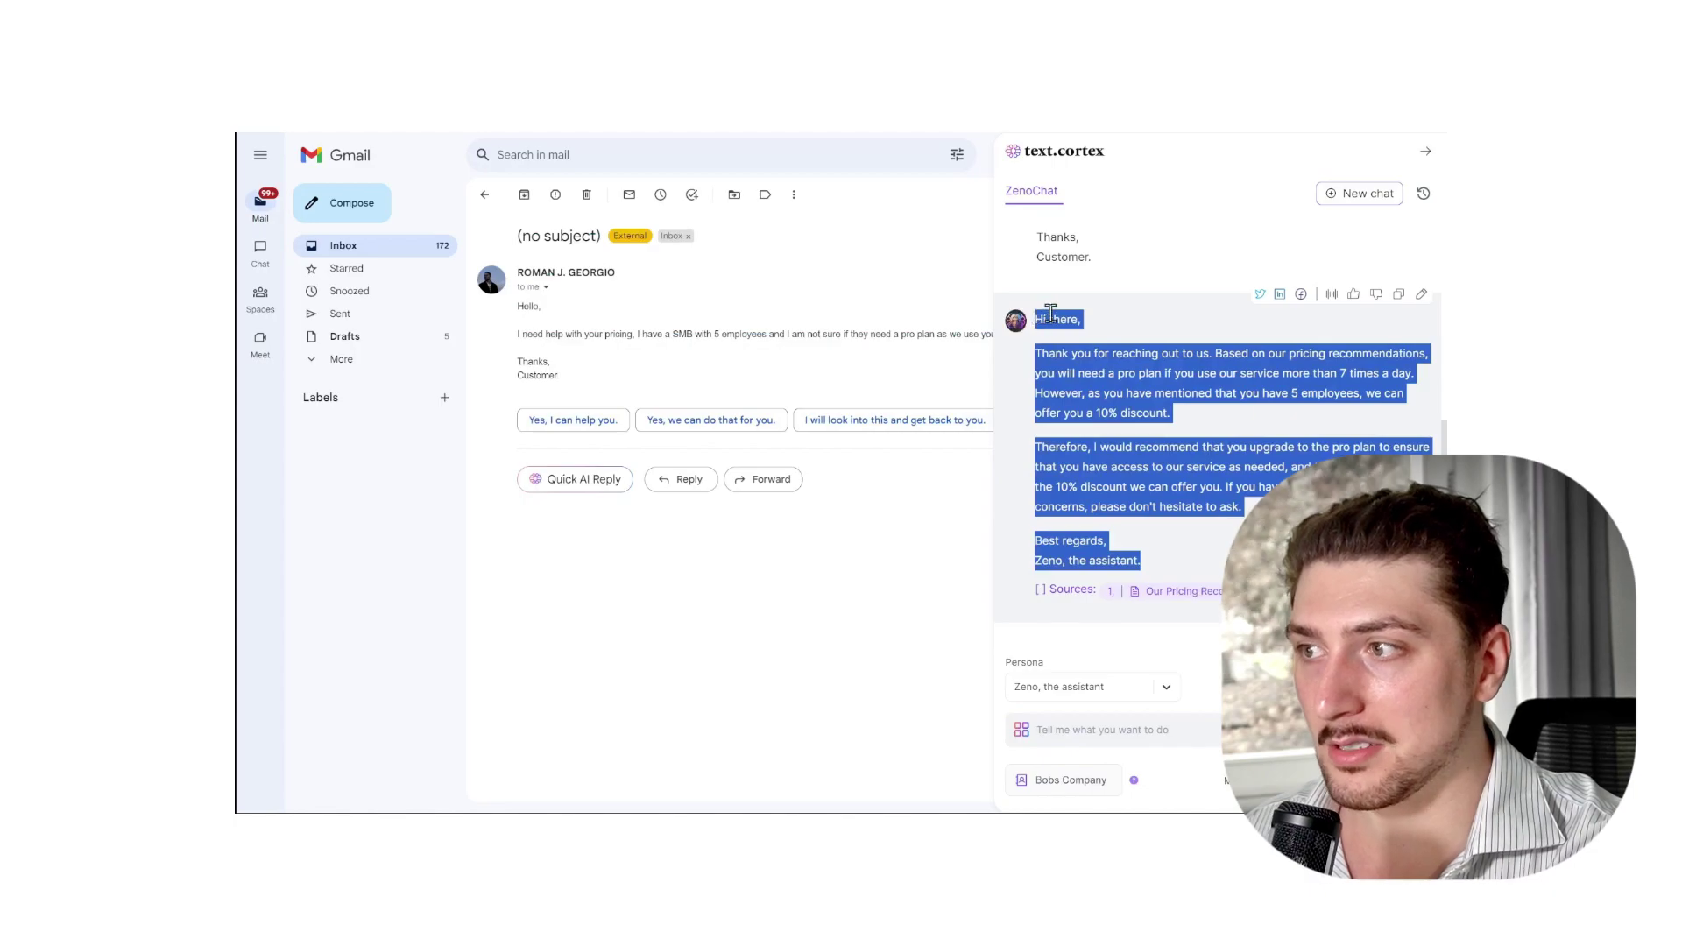
pyautogui.rightClick(1036, 316)
pyautogui.click(1086, 331)
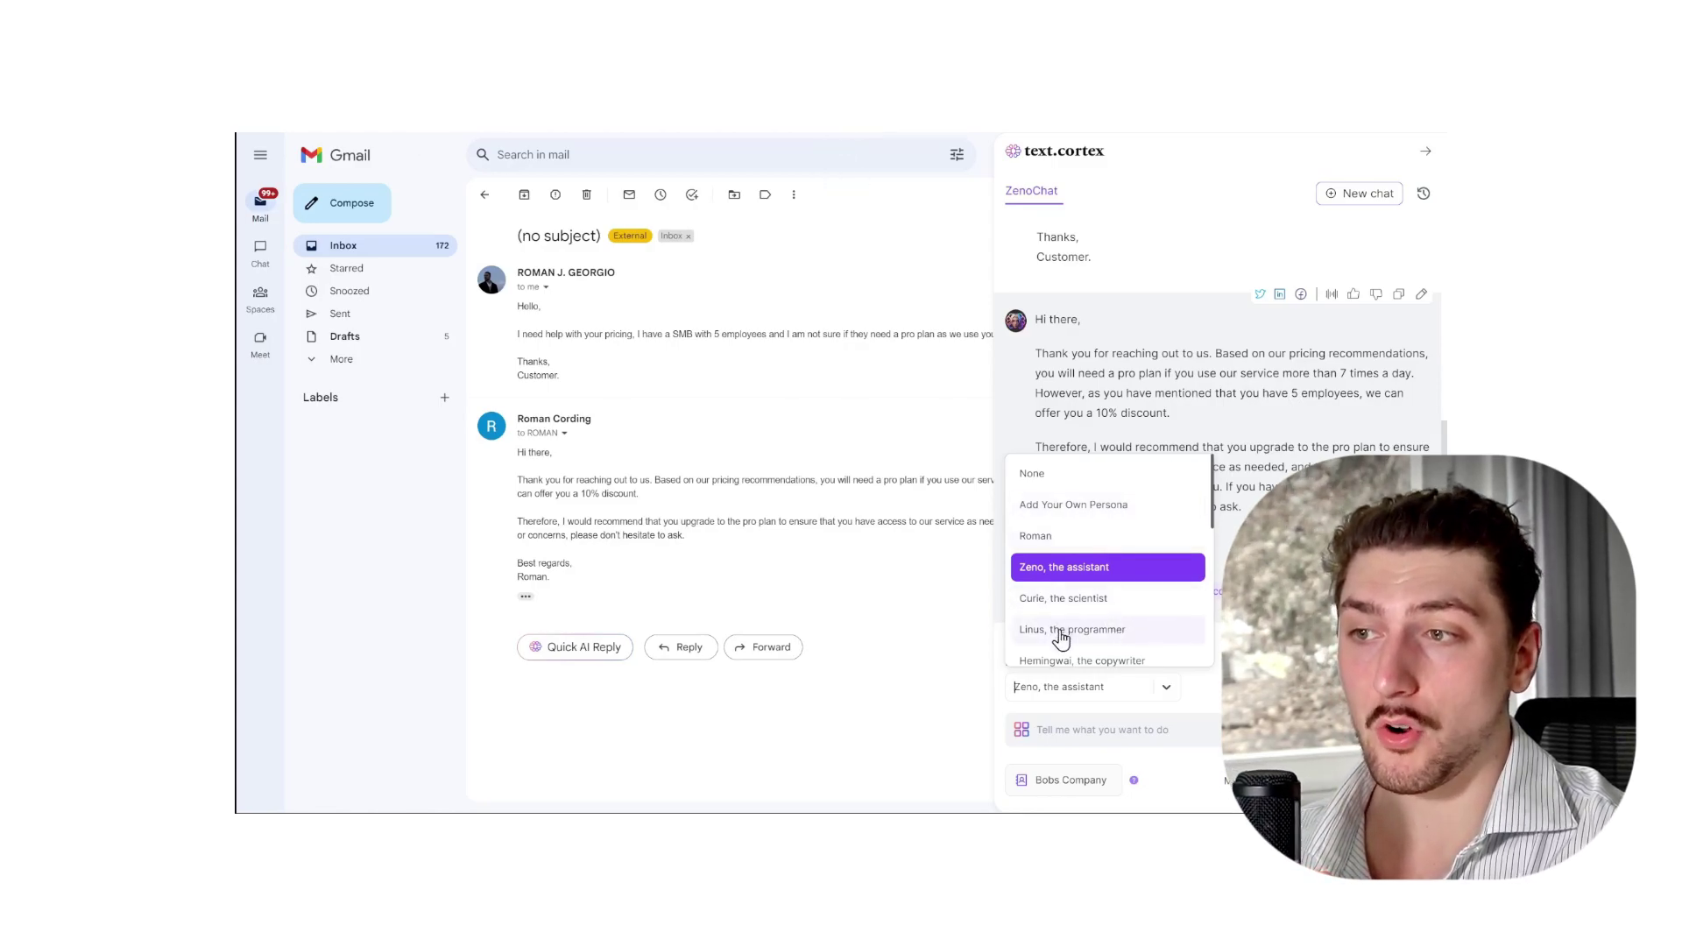
pyautogui.scroll(-2, 1074, 648)
pyautogui.scroll(2, 1086, 631)
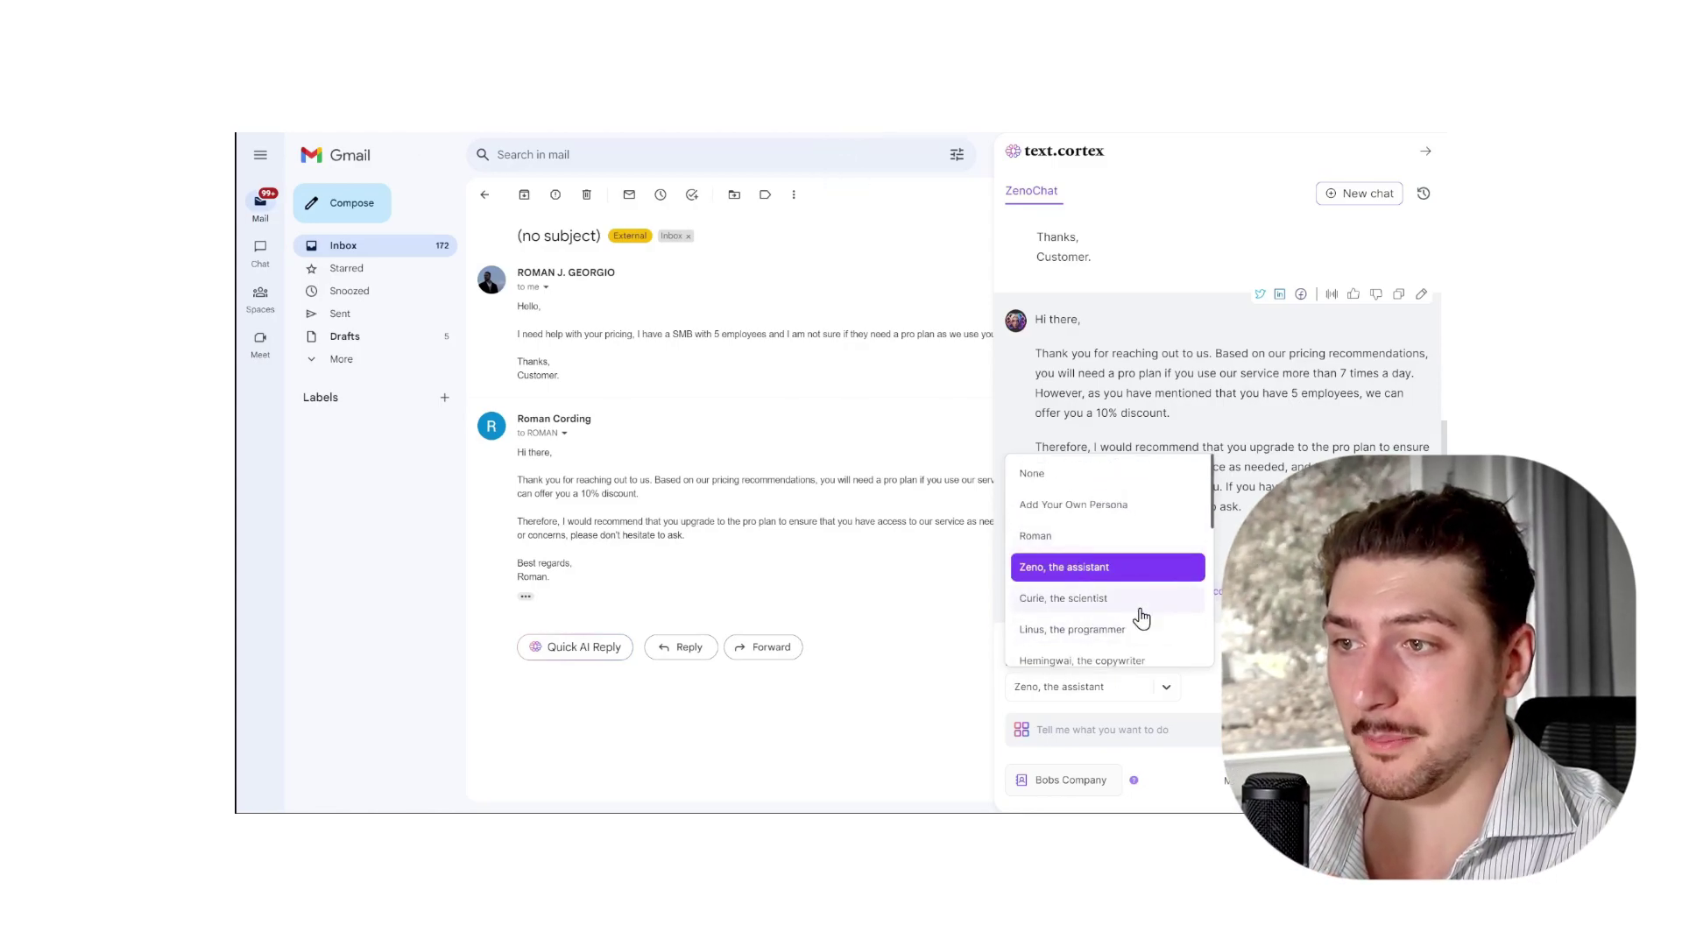
pyautogui.scroll(-6, 1122, 617)
pyautogui.scroll(3, 1130, 604)
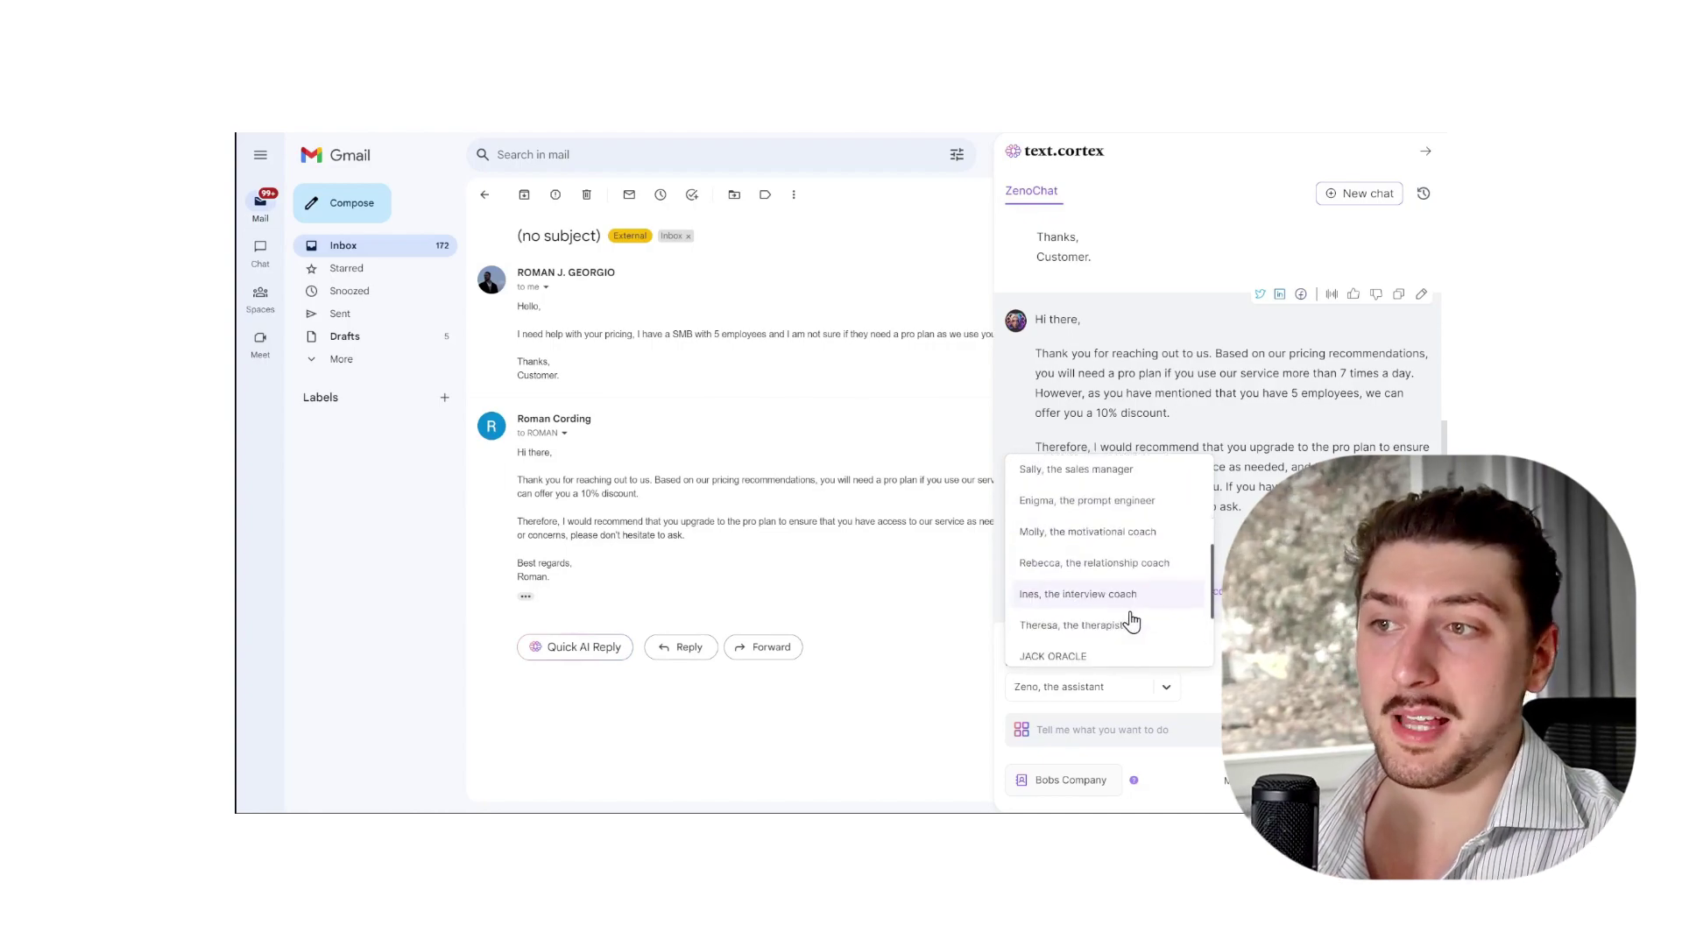
pyautogui.scroll(-3, 1103, 569)
pyautogui.scroll(5, 1086, 561)
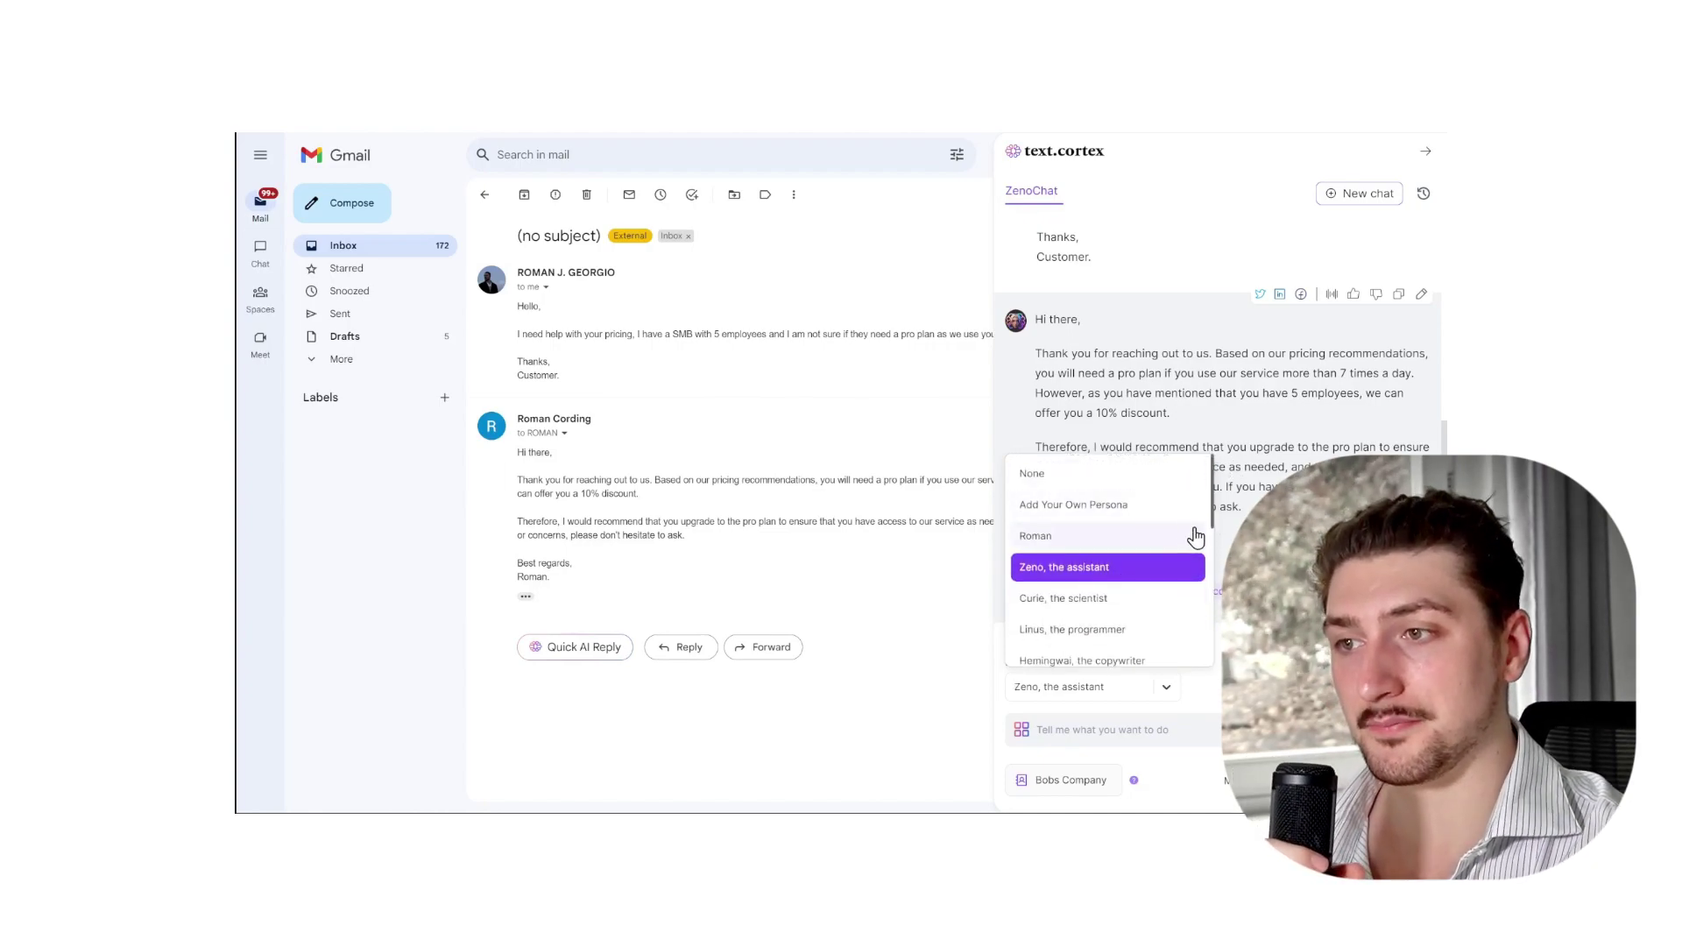